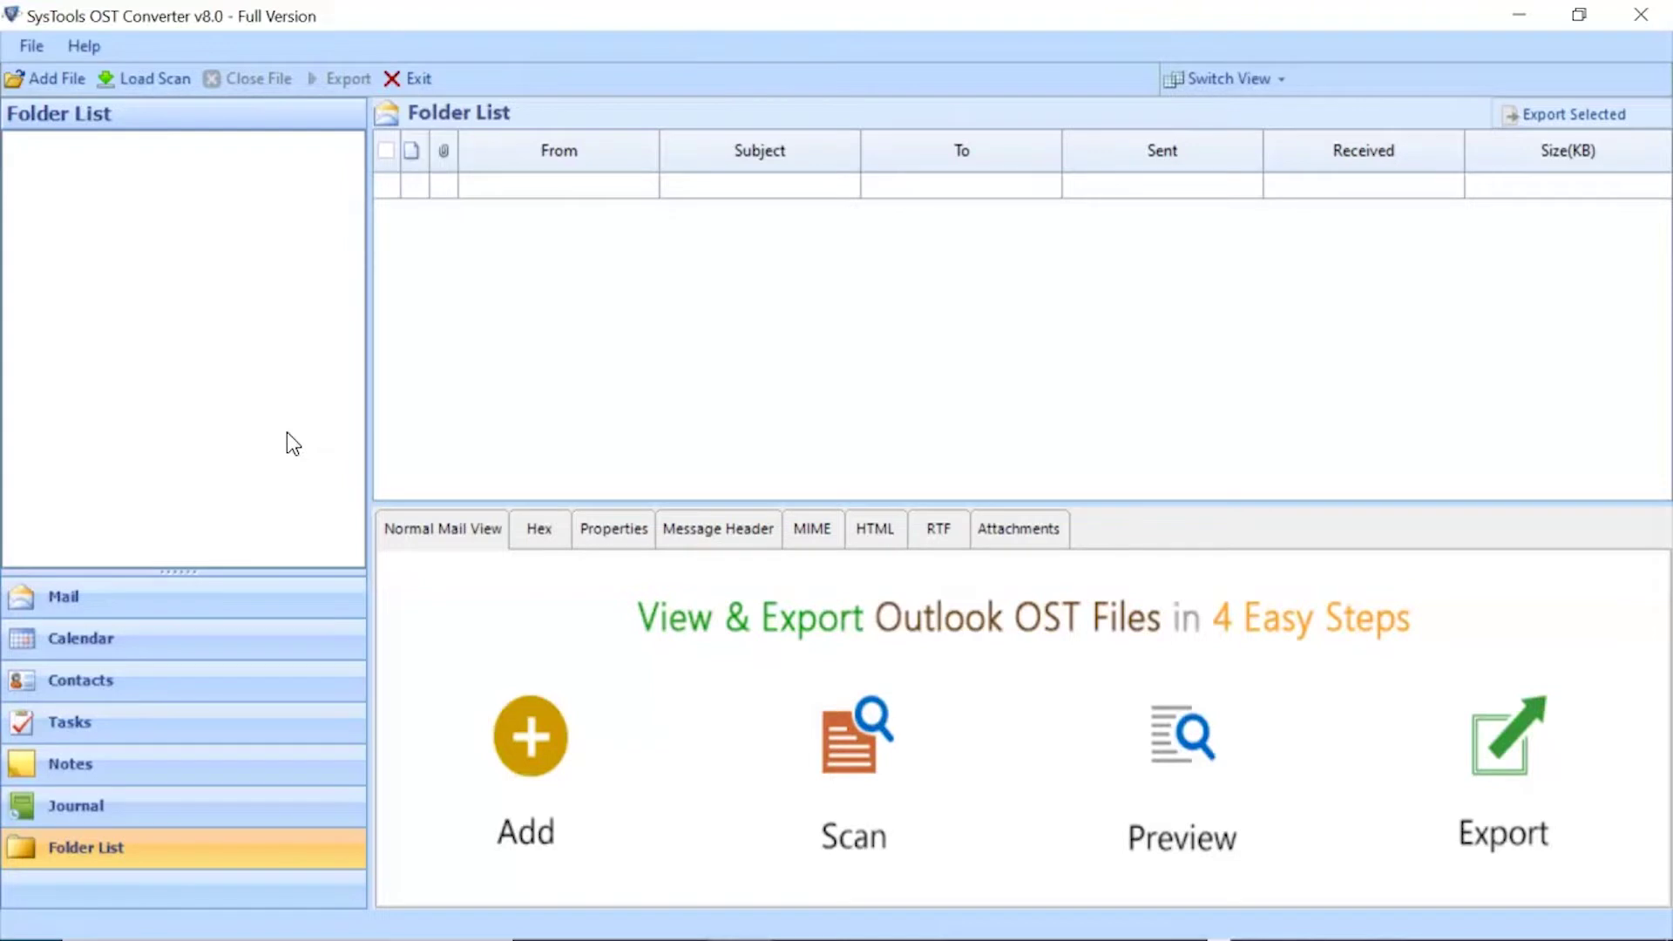
# - Add E:\DATA\OST\GisOutlook.ost and load its previous scan instead of rescanning
pyautogui.click(58, 80)
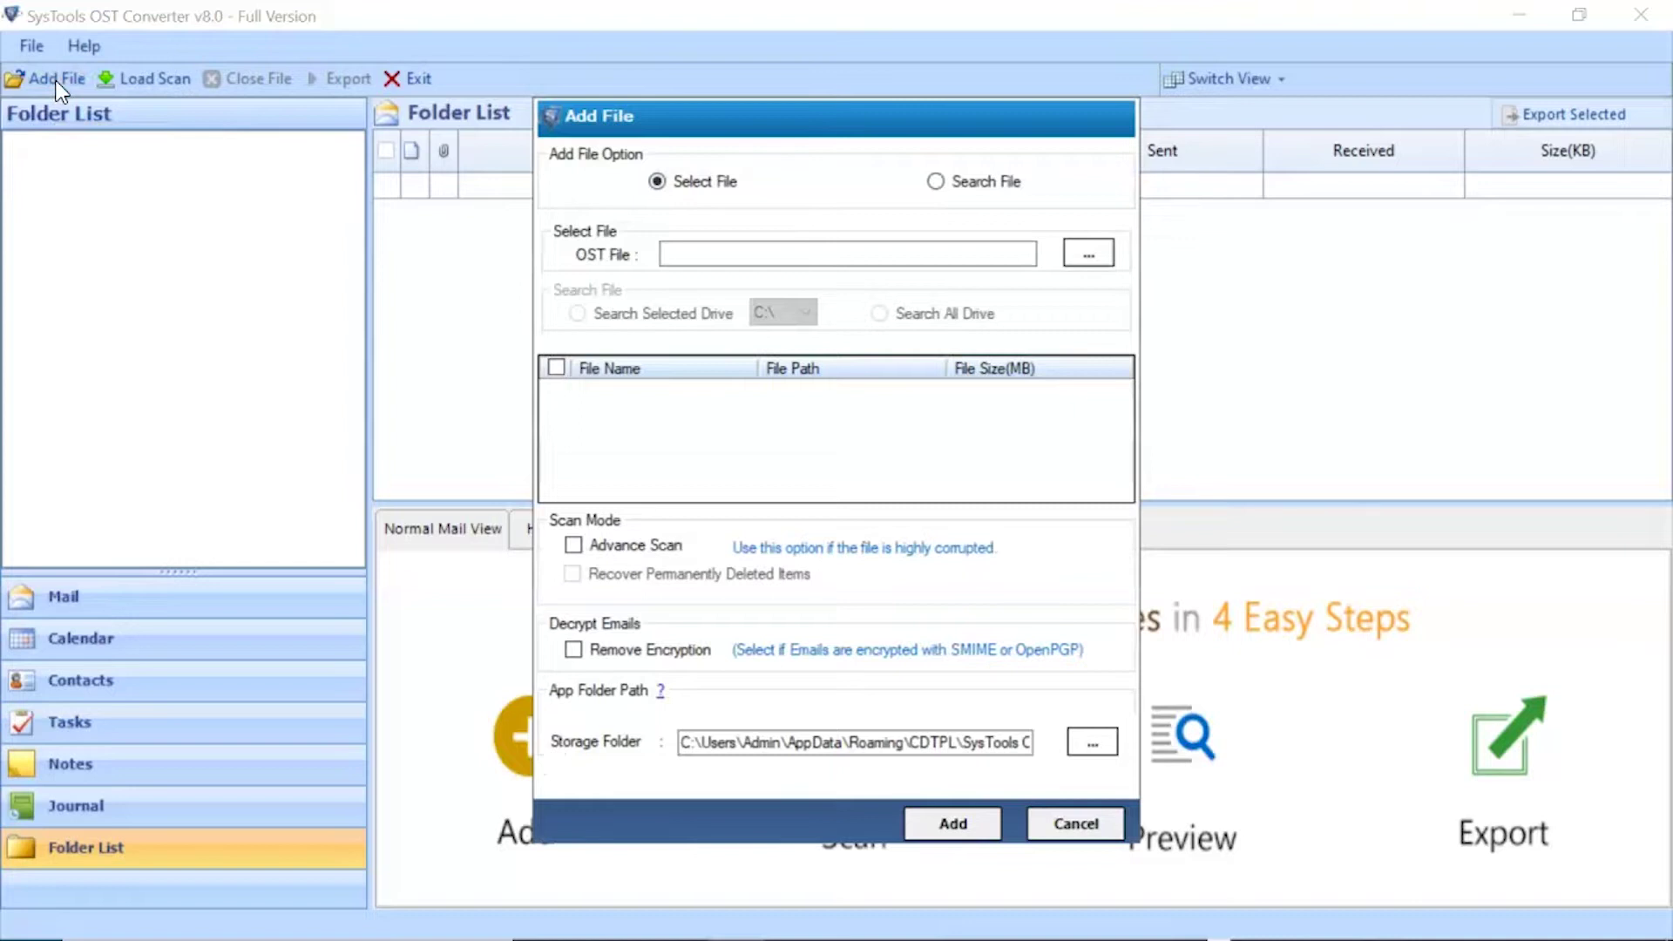
pyautogui.click(1089, 254)
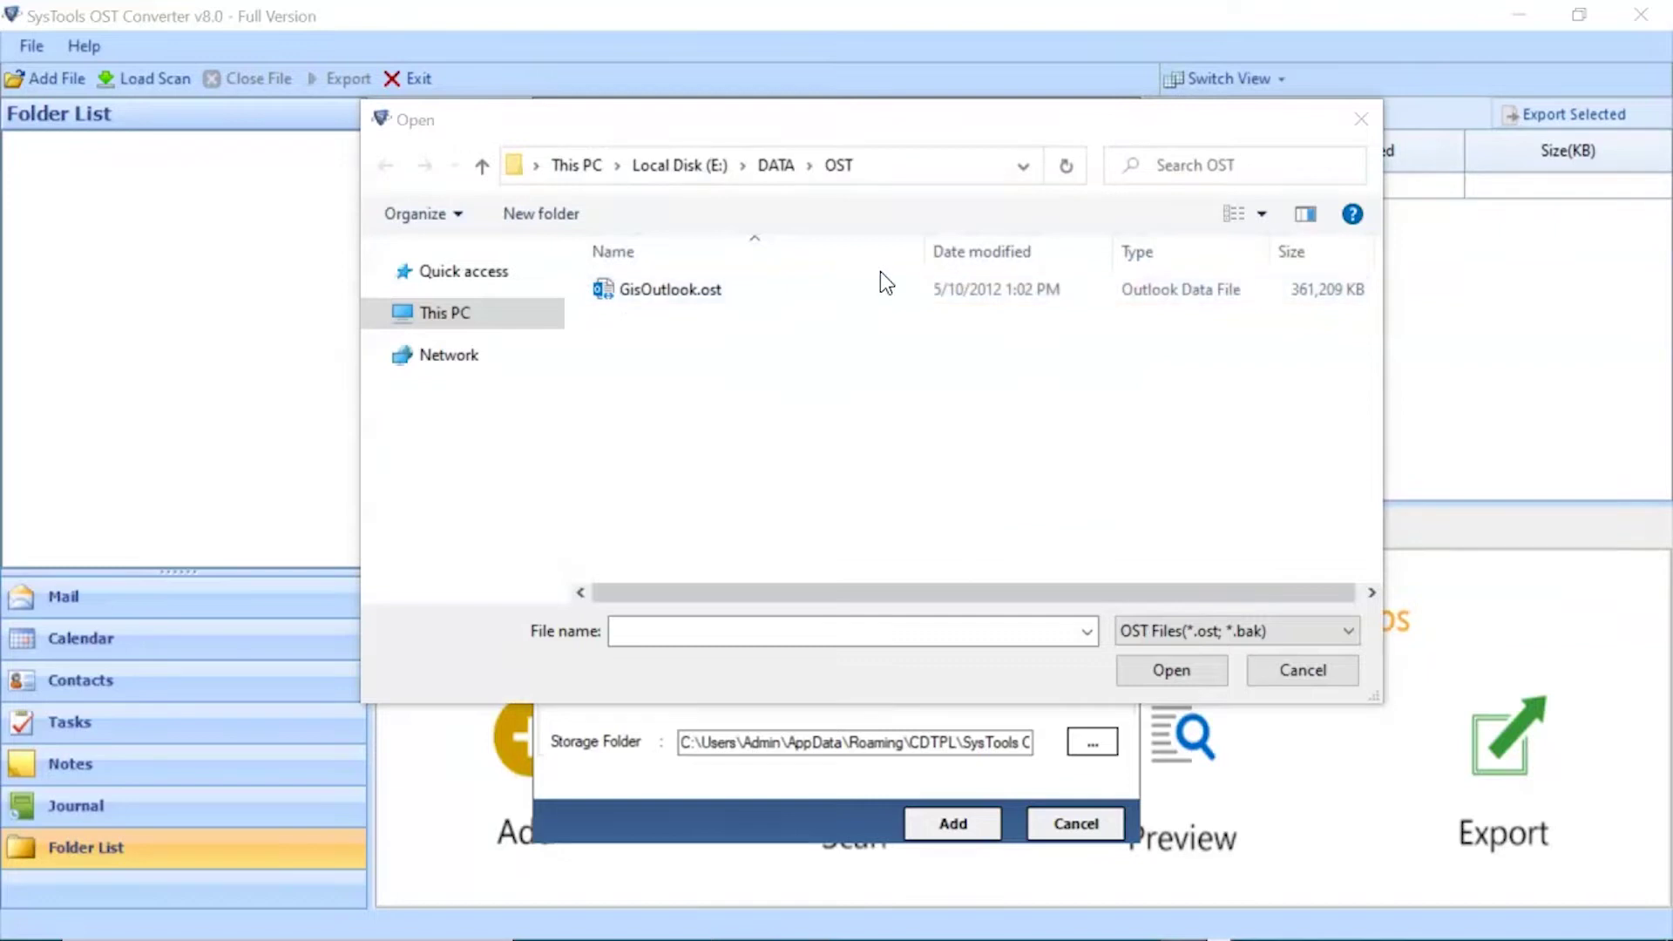
pyautogui.click(611, 287)
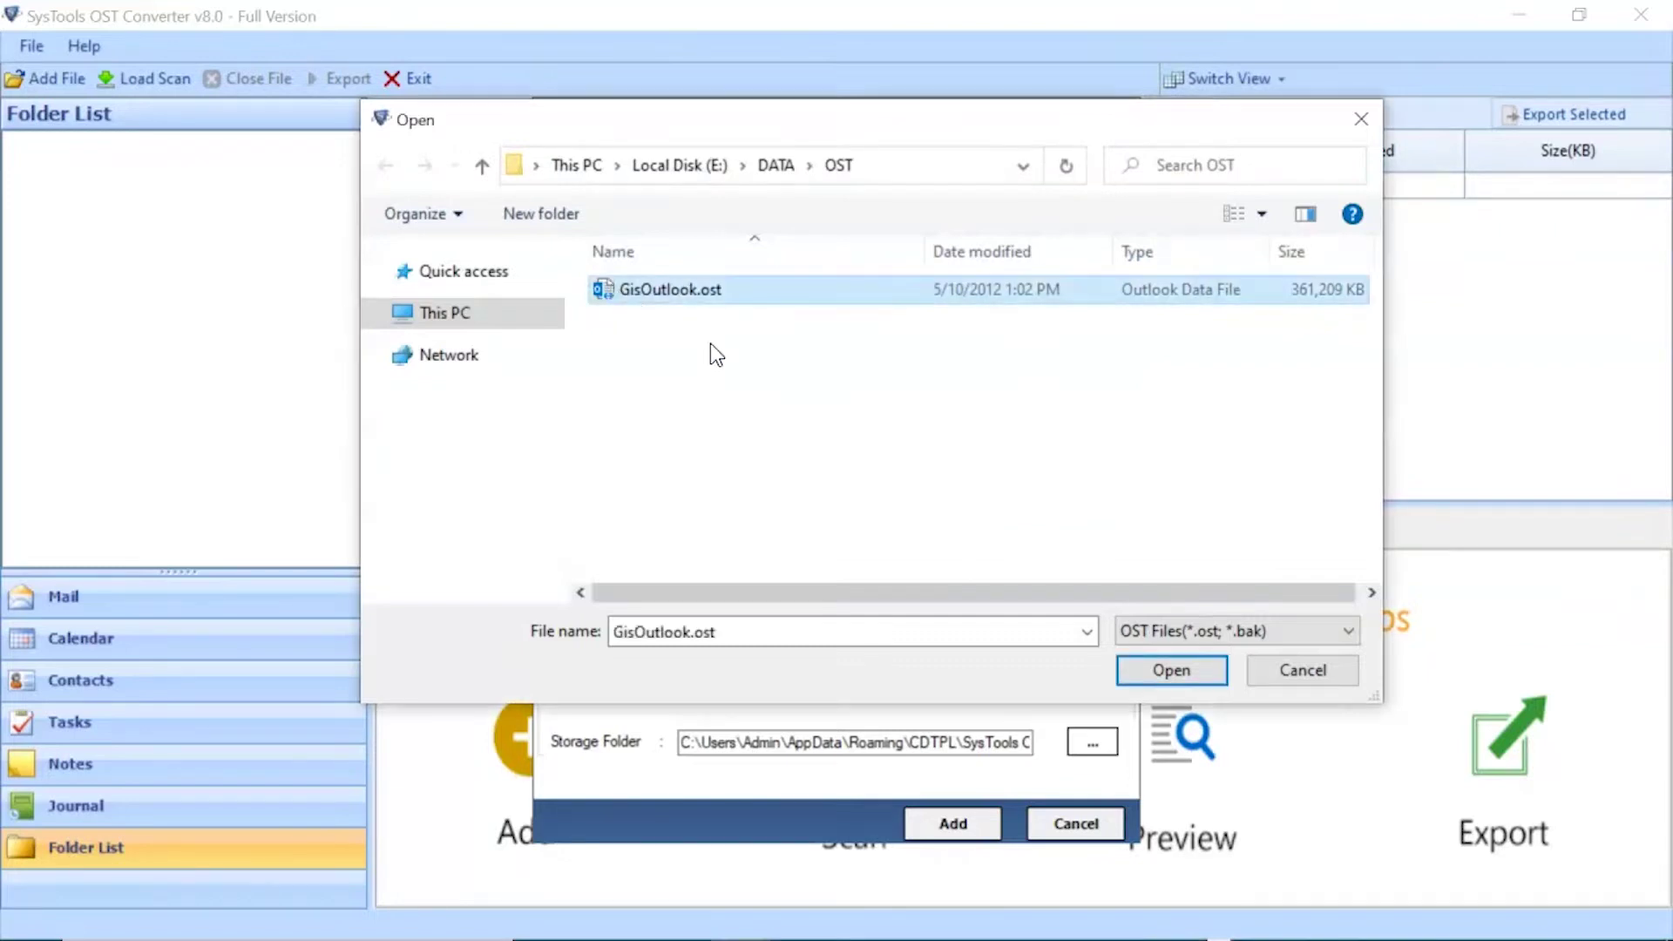
pyautogui.click(1200, 668)
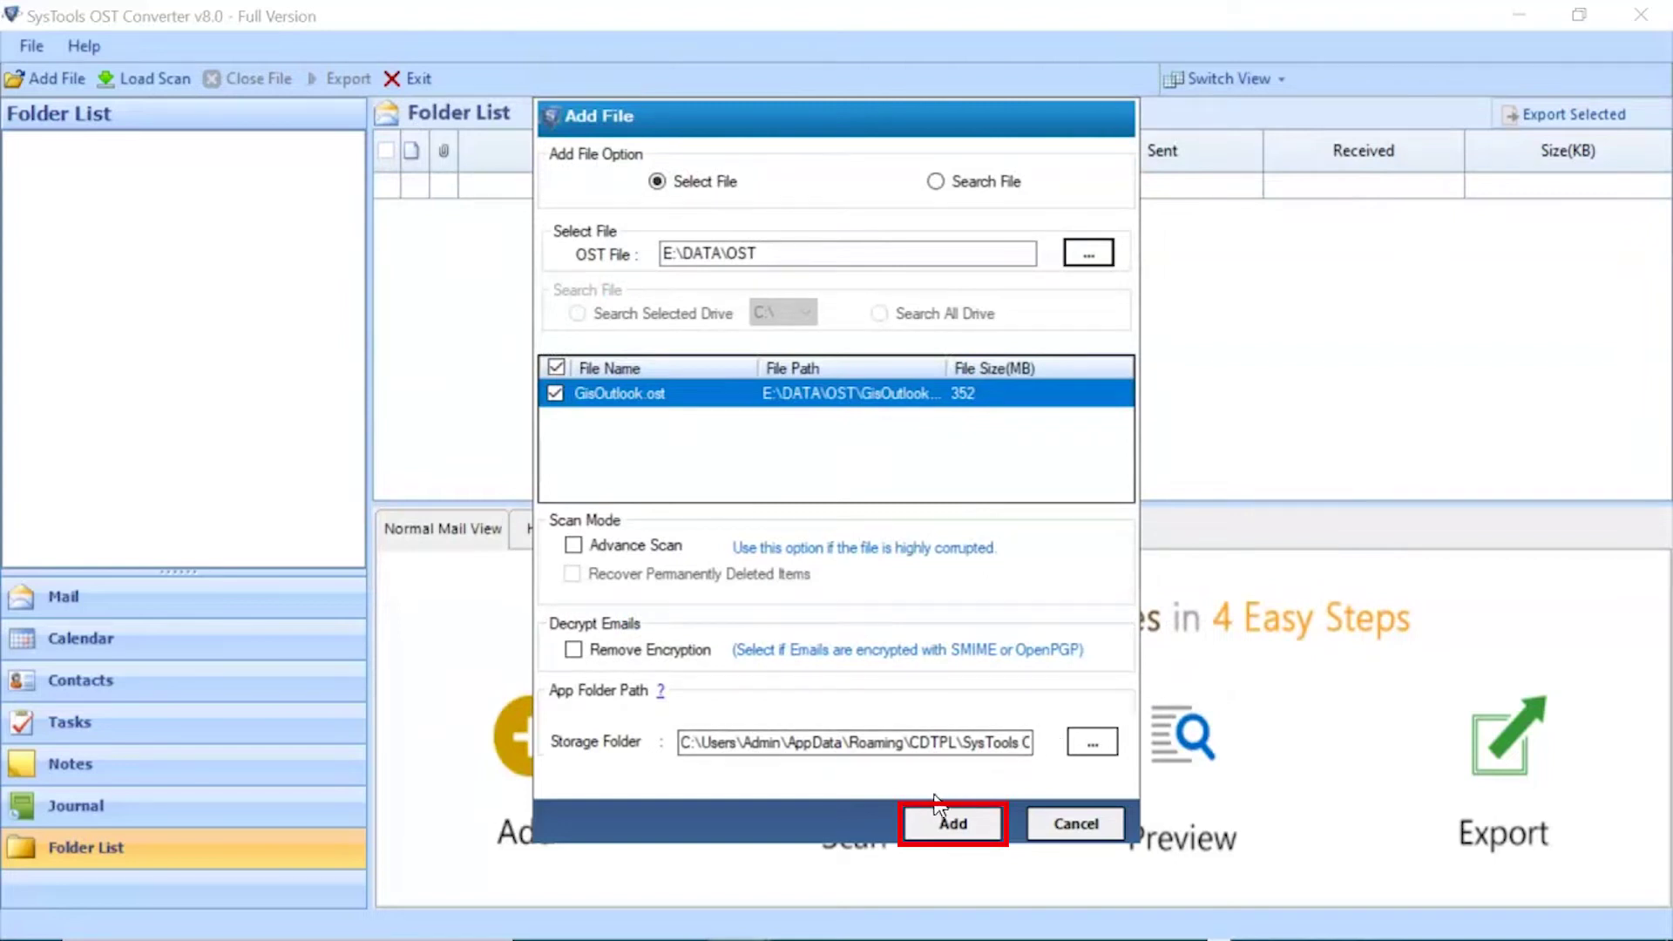
pyautogui.click(916, 824)
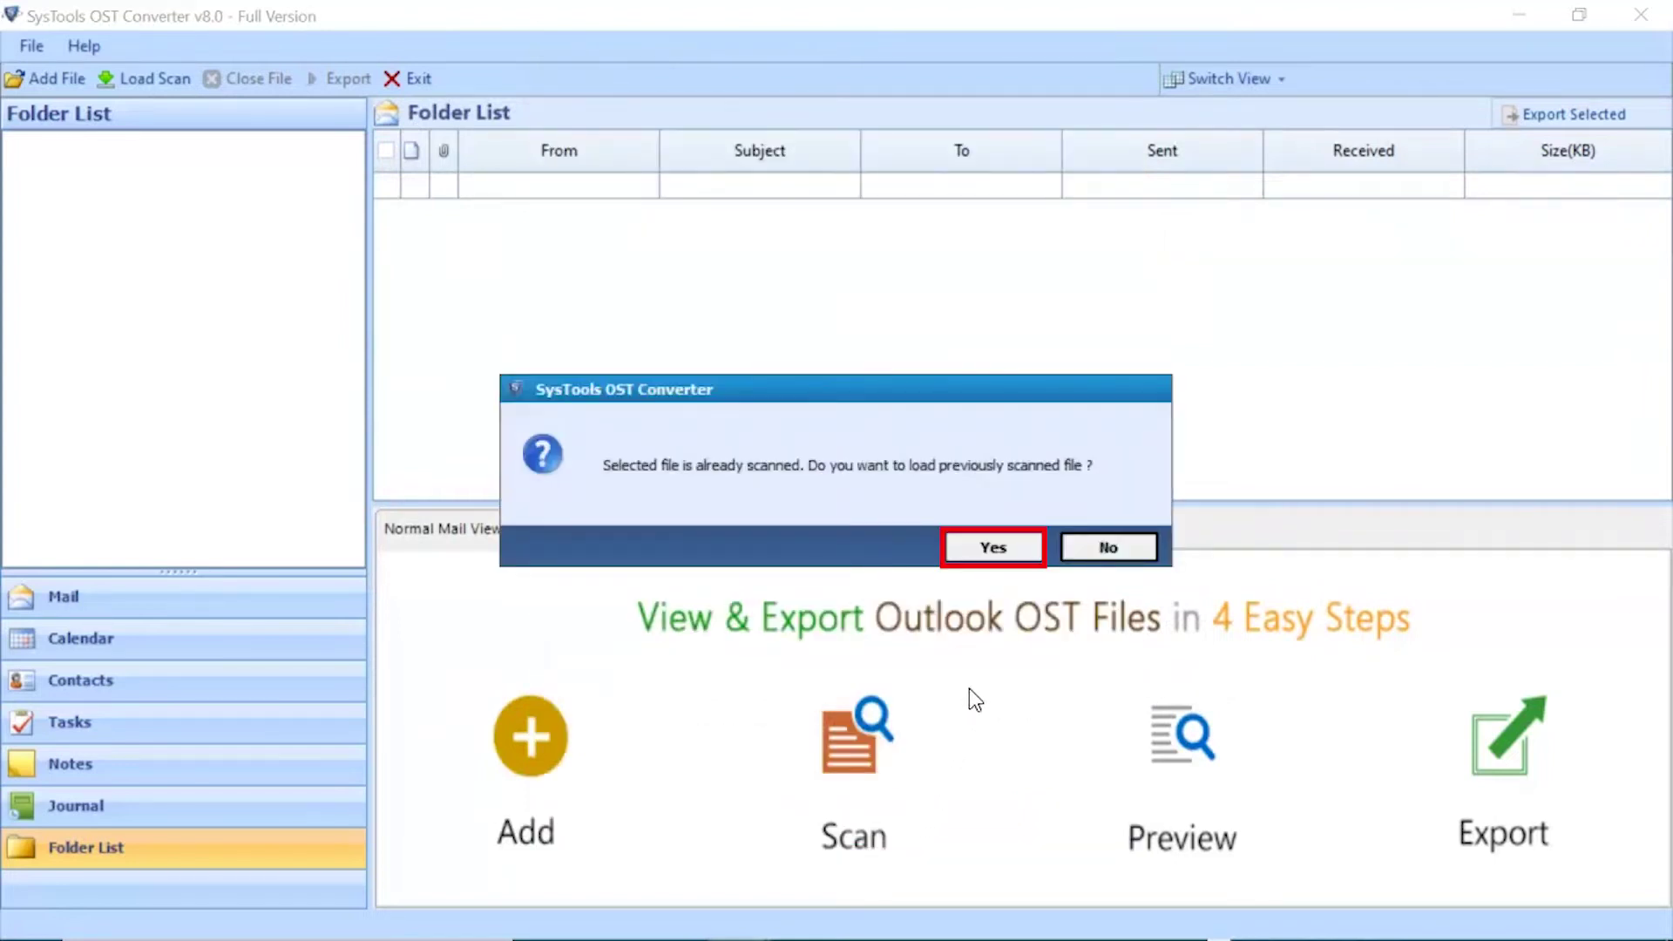
pyautogui.click(1002, 549)
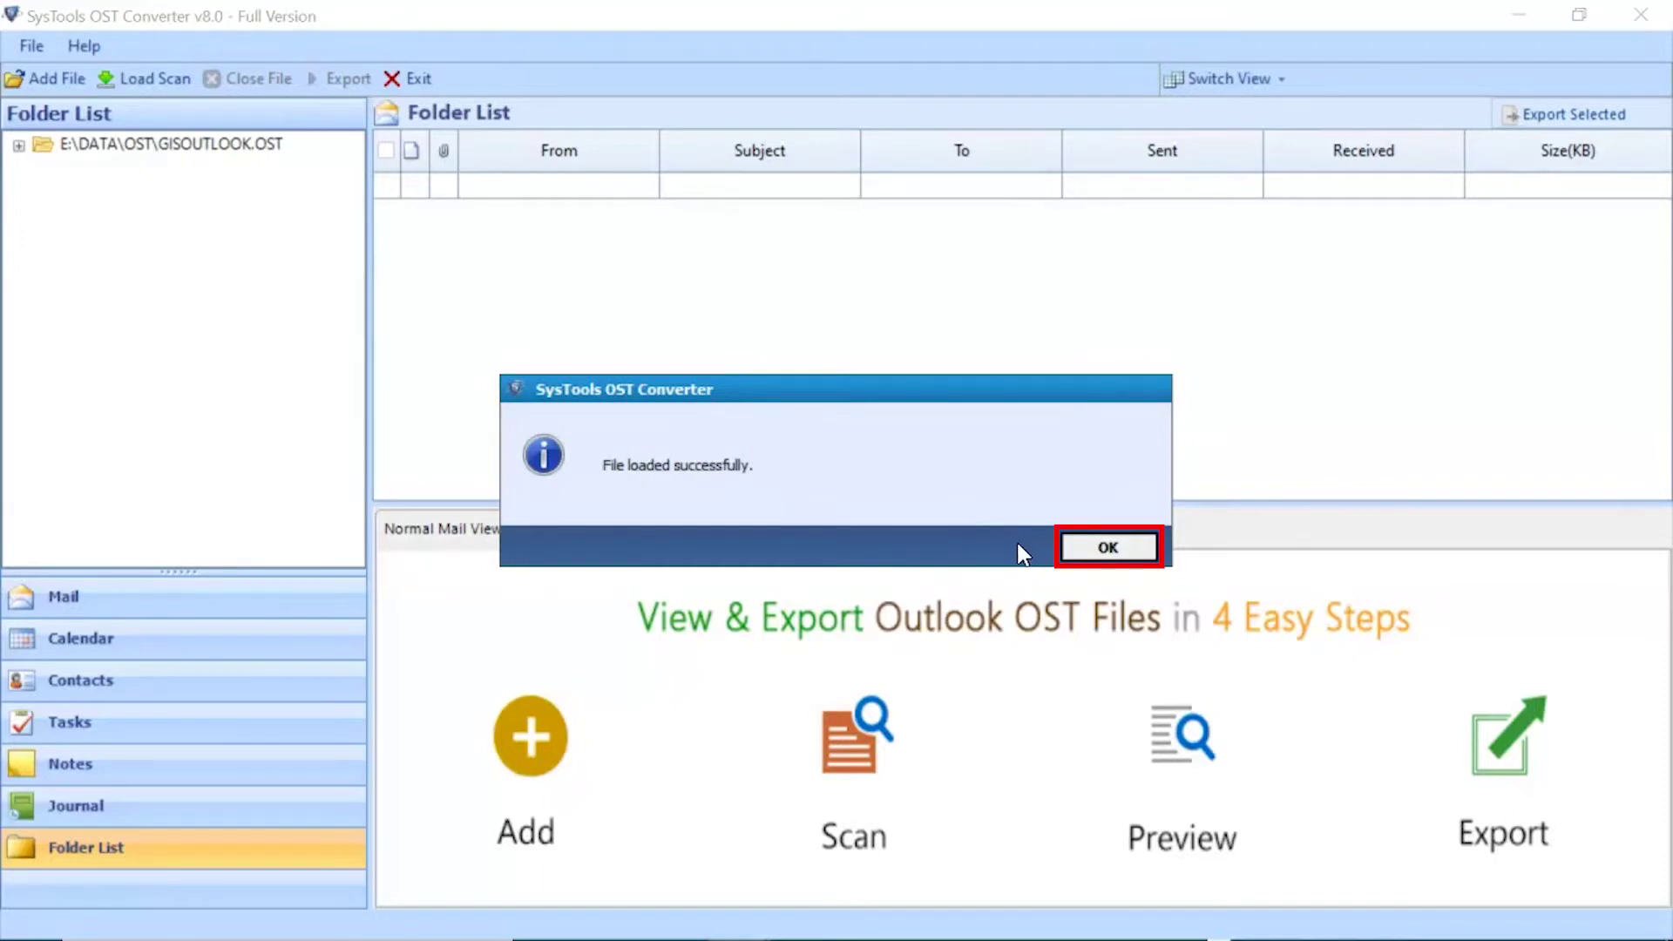
# - Dismiss the load confirmation and open the Inbox folder showing its 118 messages
pyautogui.click(1096, 549)
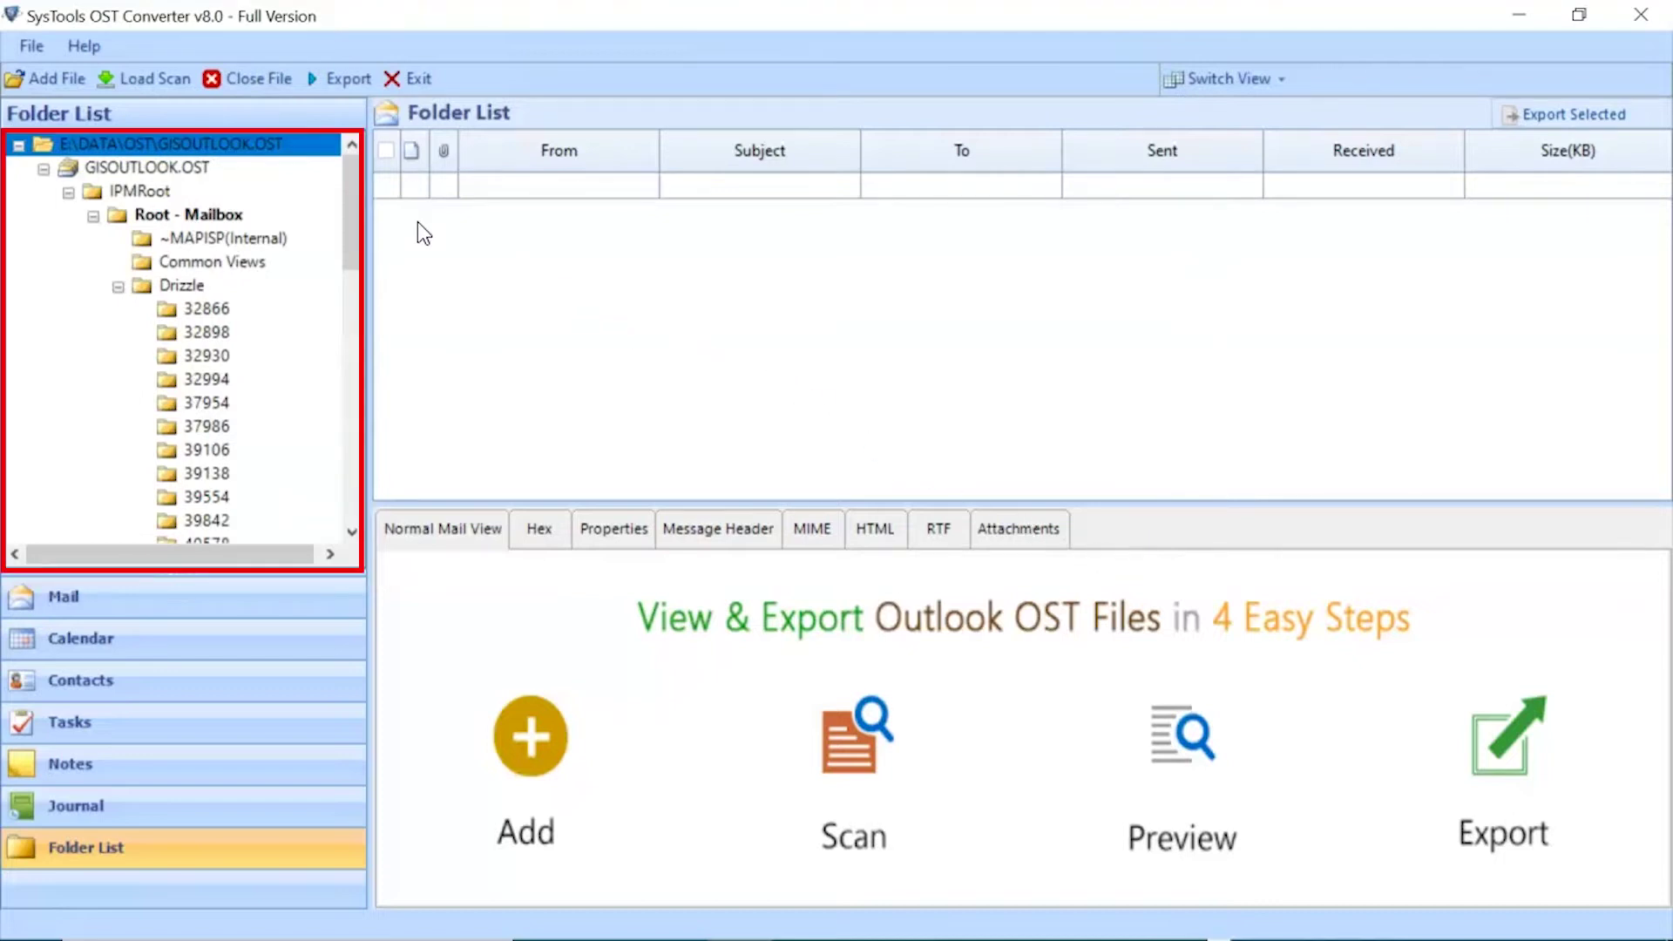
pyautogui.moveTo(350, 179); pyautogui.dragTo(346, 407)
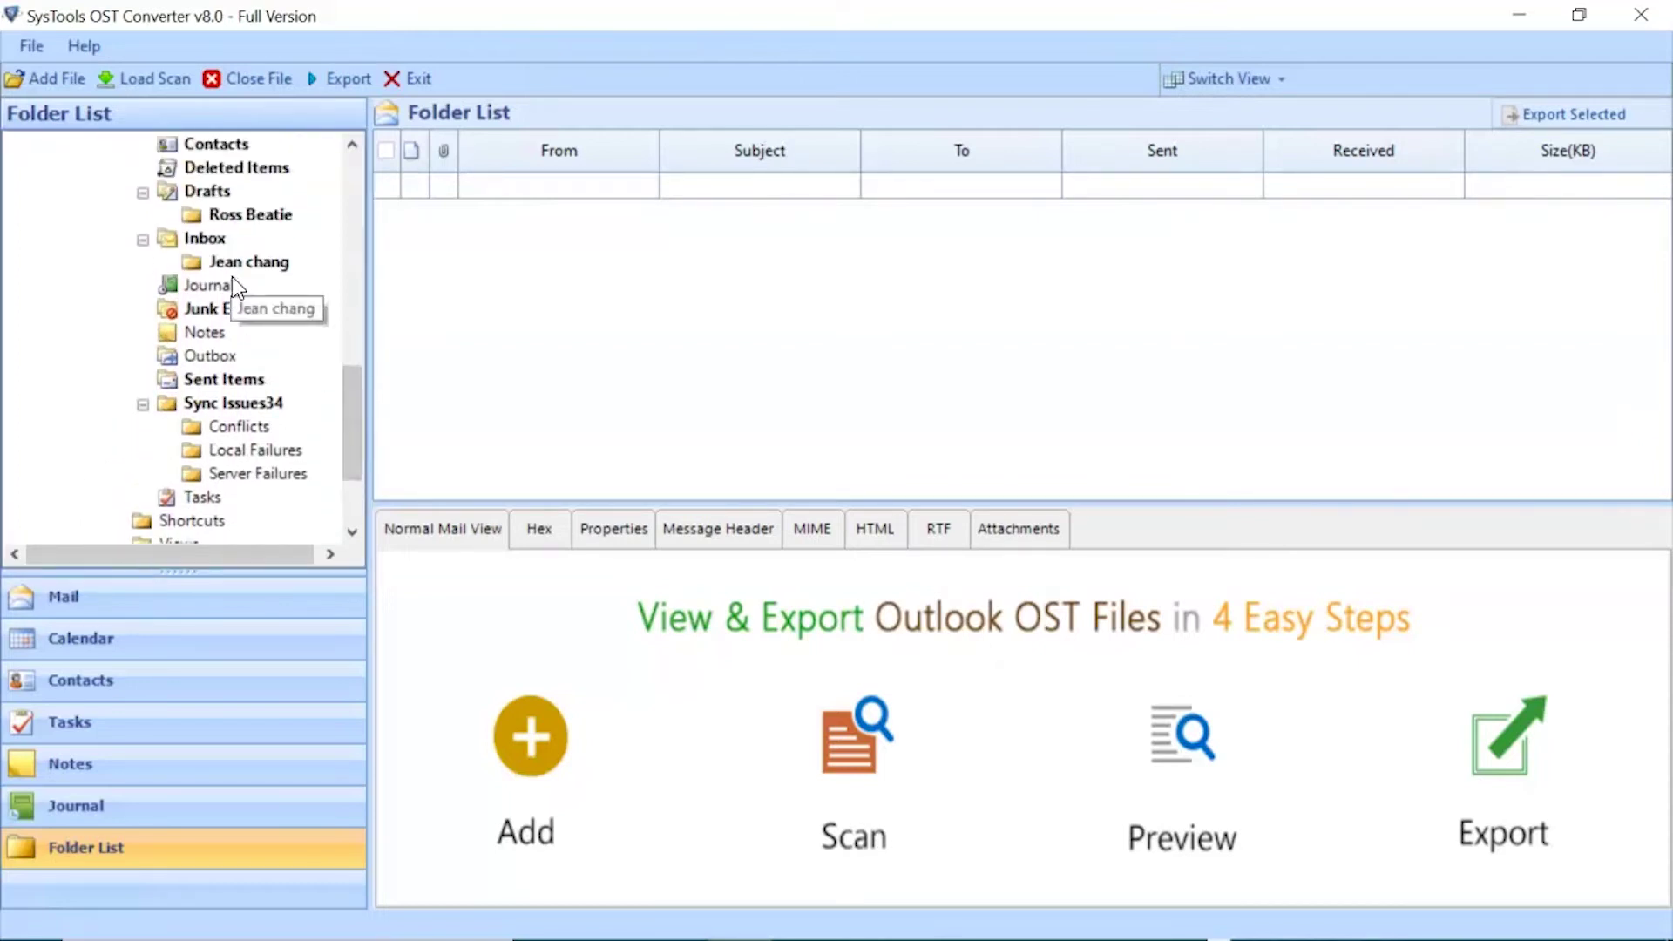
pyautogui.click(206, 243)
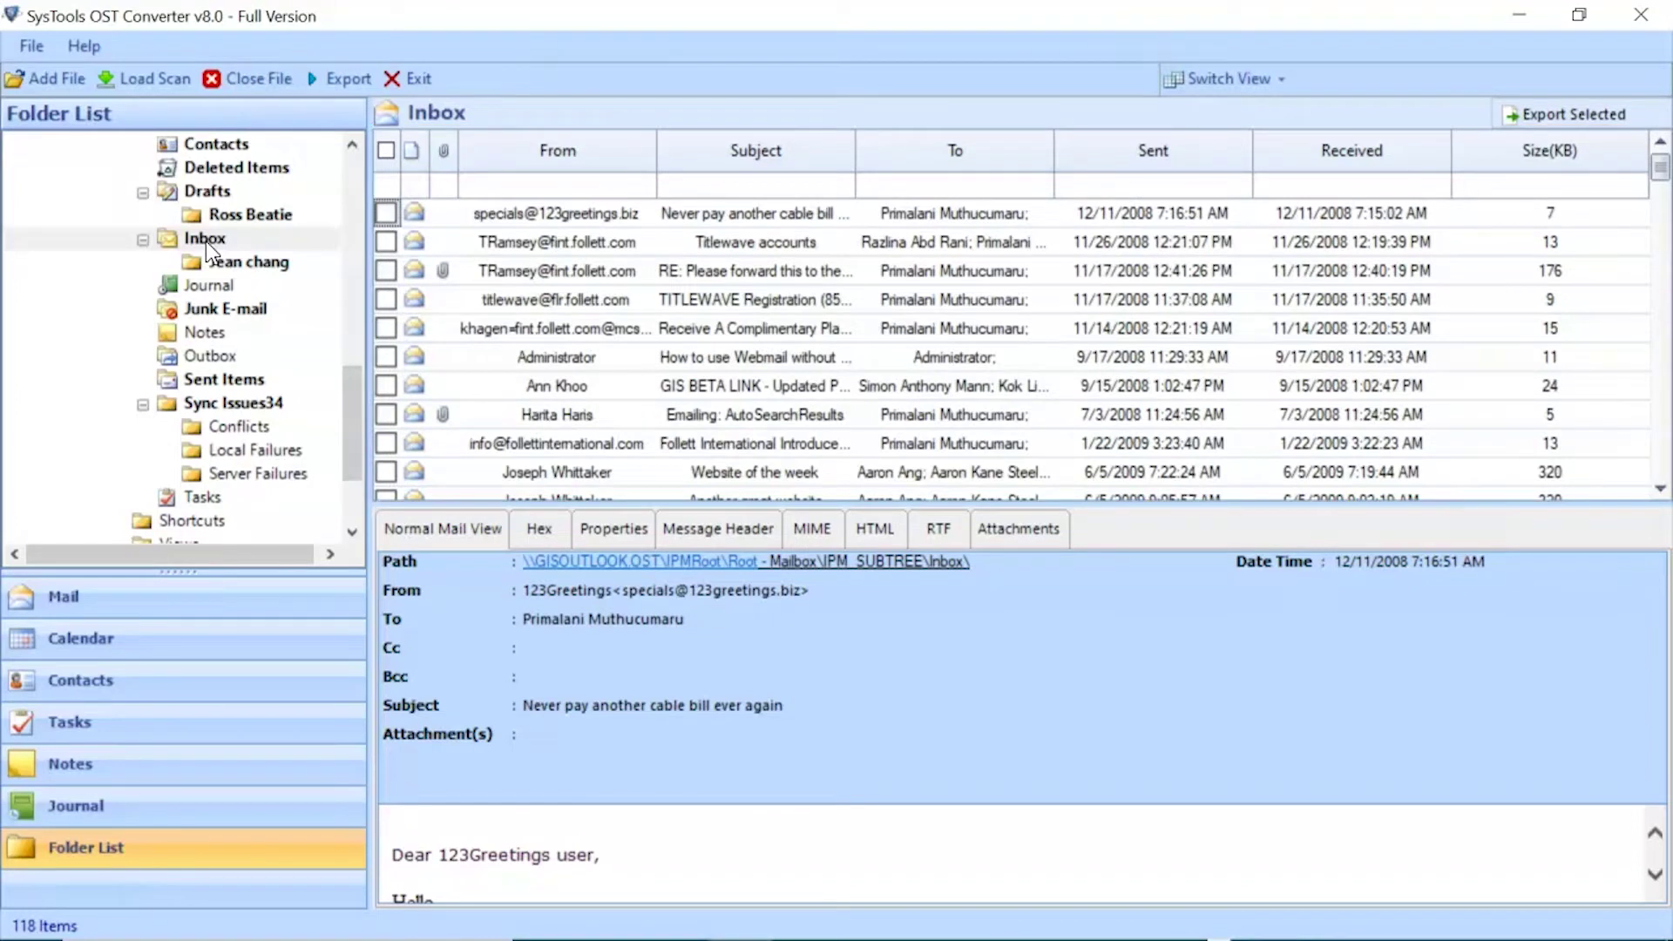
# - Select every mailbox folder for export except Sync Issues34 and Sent Items
pyautogui.click(363, 83)
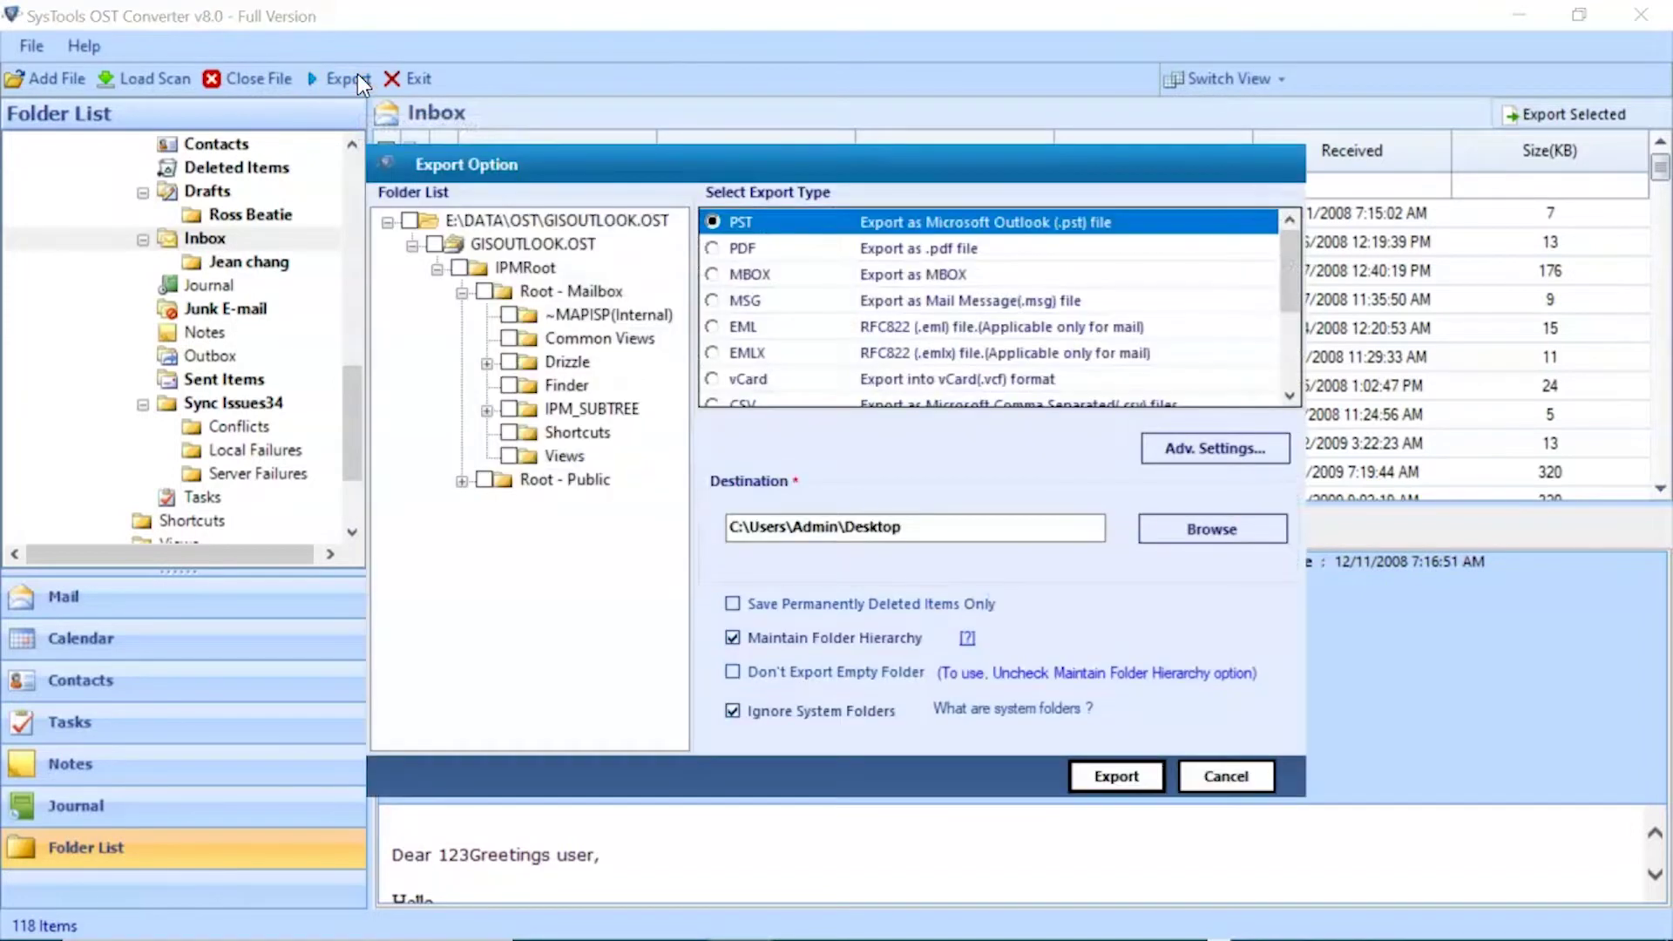
pyautogui.click(408, 222)
pyautogui.click(487, 409)
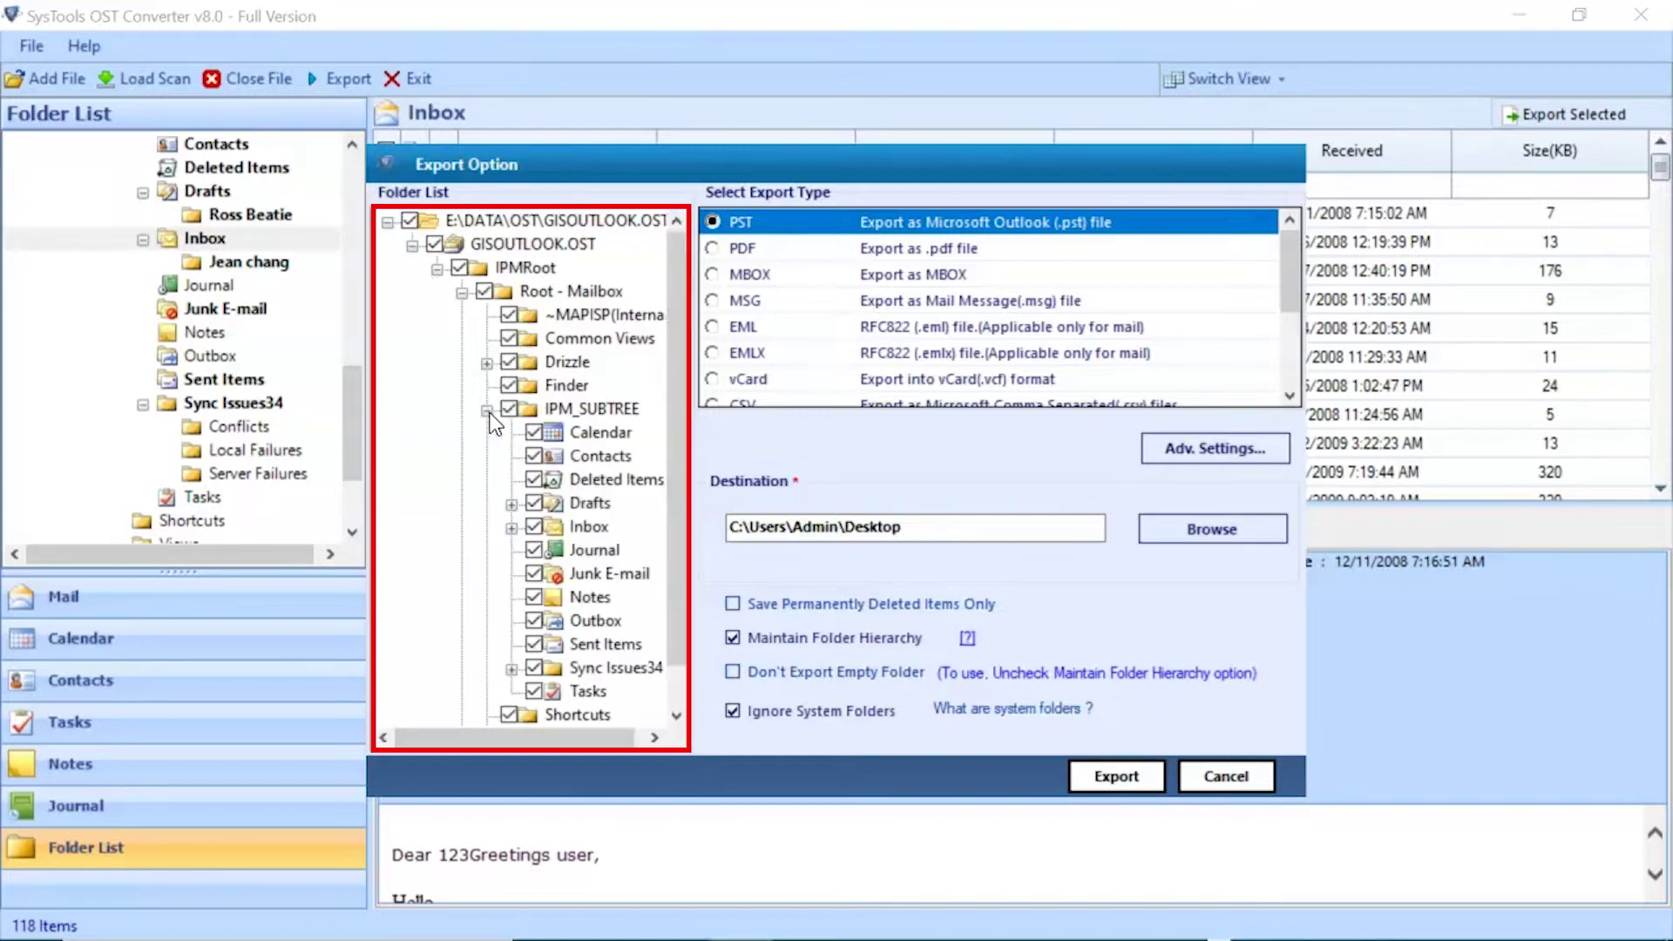
pyautogui.click(534, 668)
pyautogui.click(534, 645)
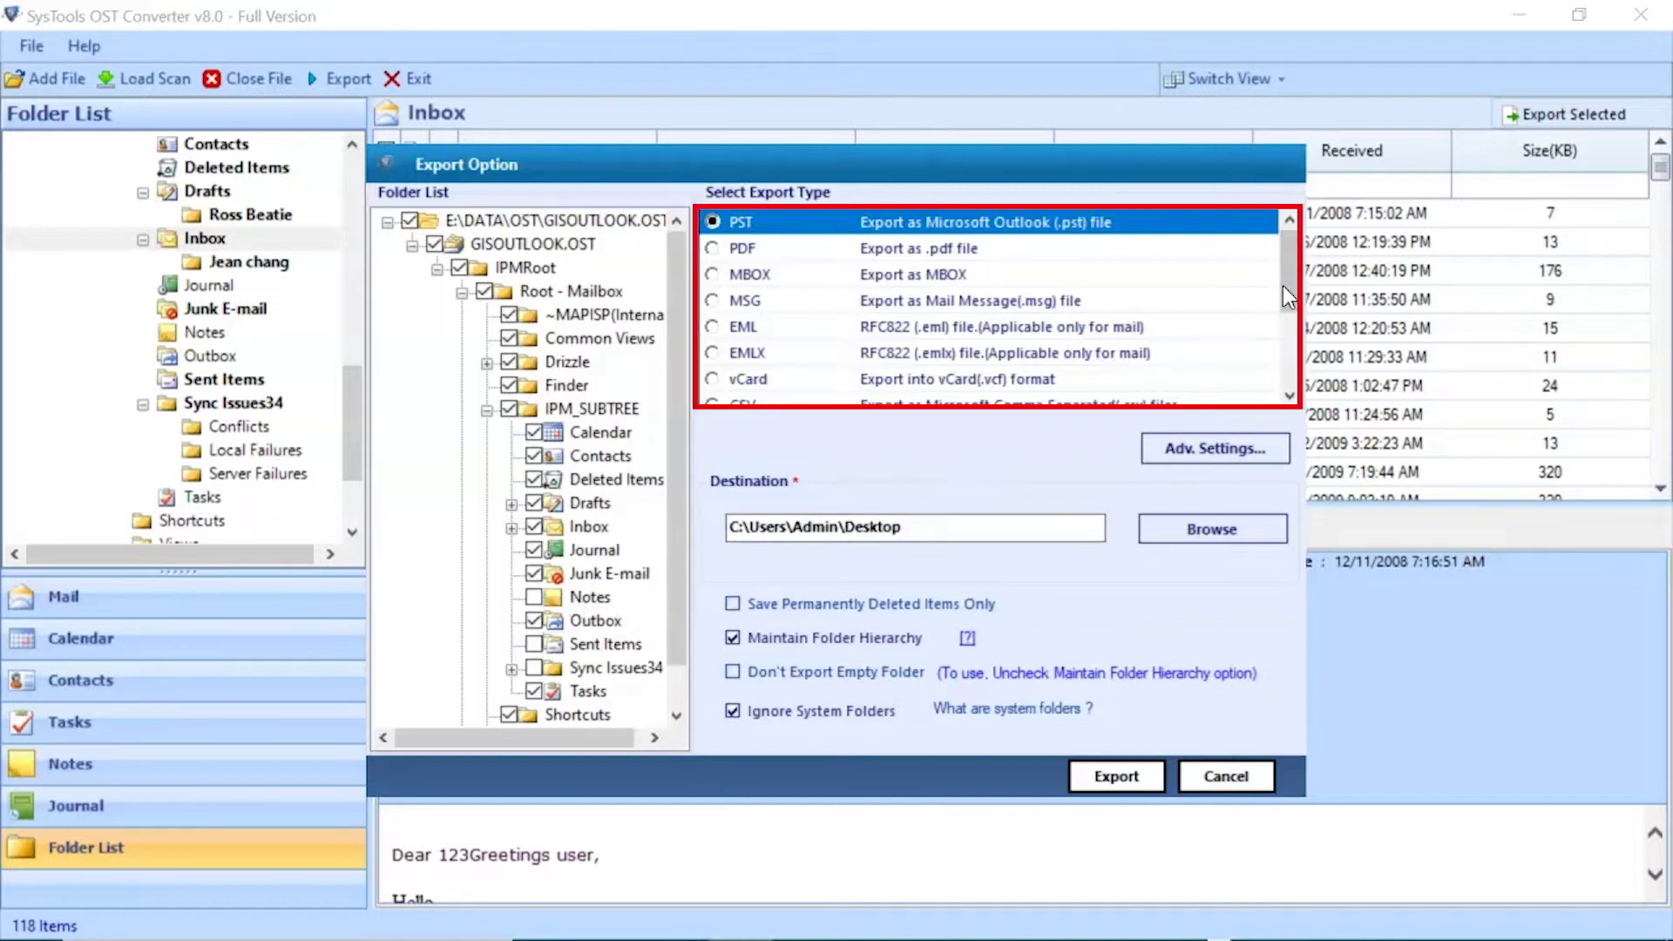
# - Keep PST format and set the destination to the Desktop's Converted data folder
pyautogui.moveTo(1290, 292)
pyautogui.mouseDown()
pyautogui.moveTo(1292, 385)
pyautogui.moveTo(1293, 287)
pyautogui.mouseUp()
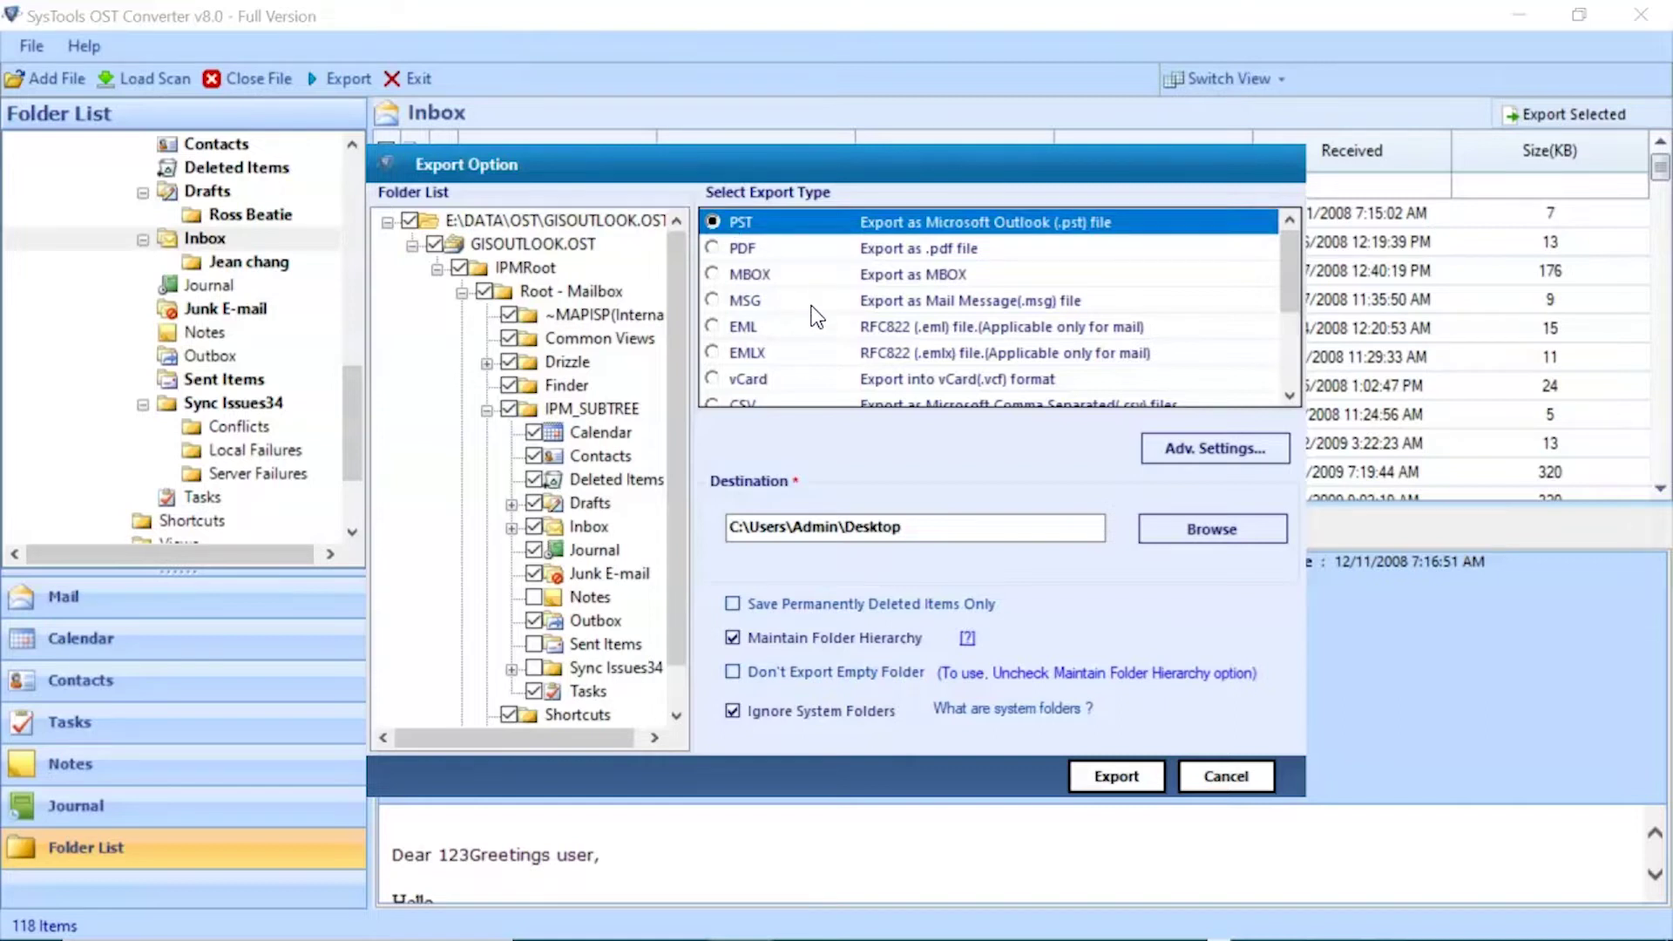
pyautogui.click(1207, 537)
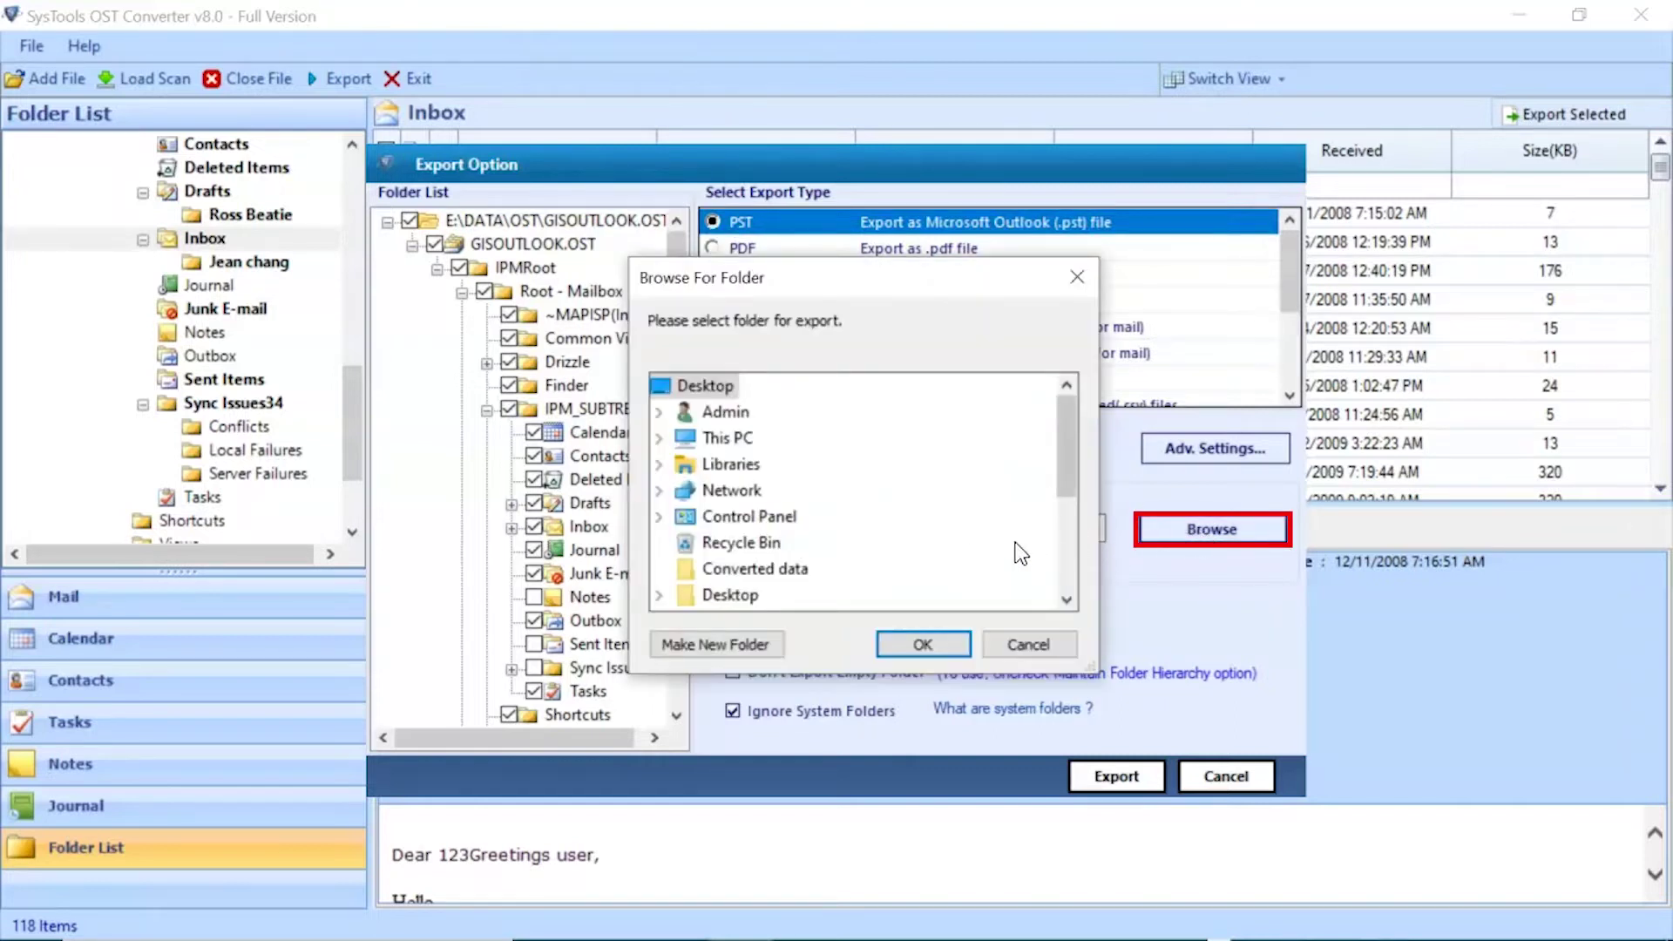
pyautogui.click(765, 575)
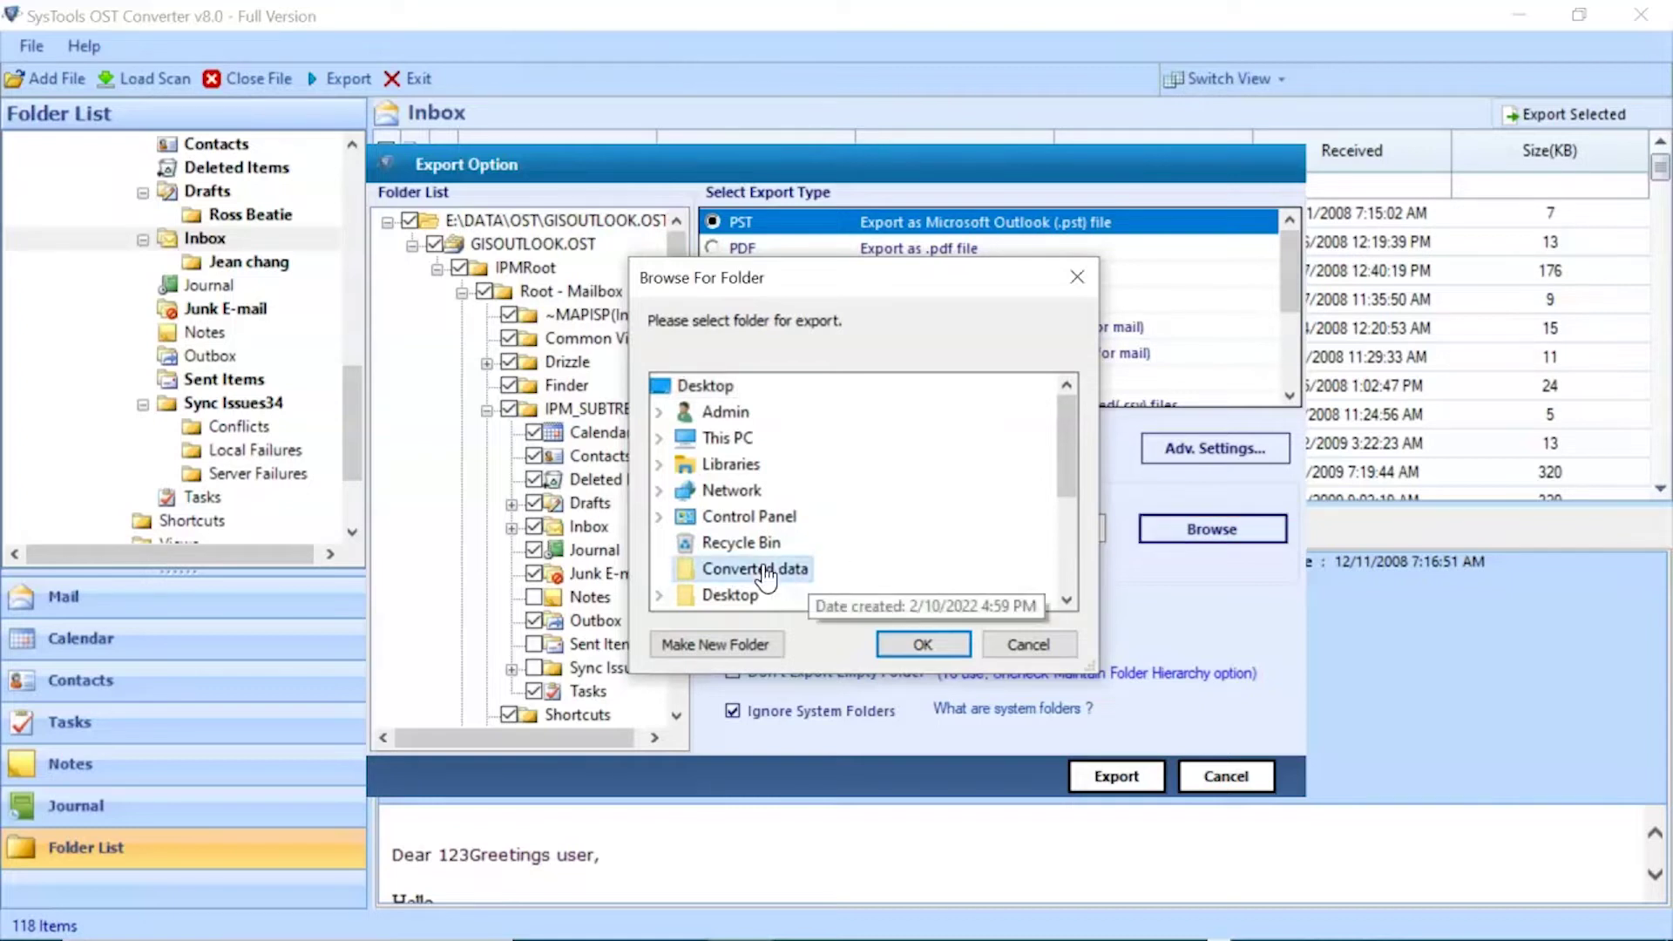
pyautogui.click(923, 644)
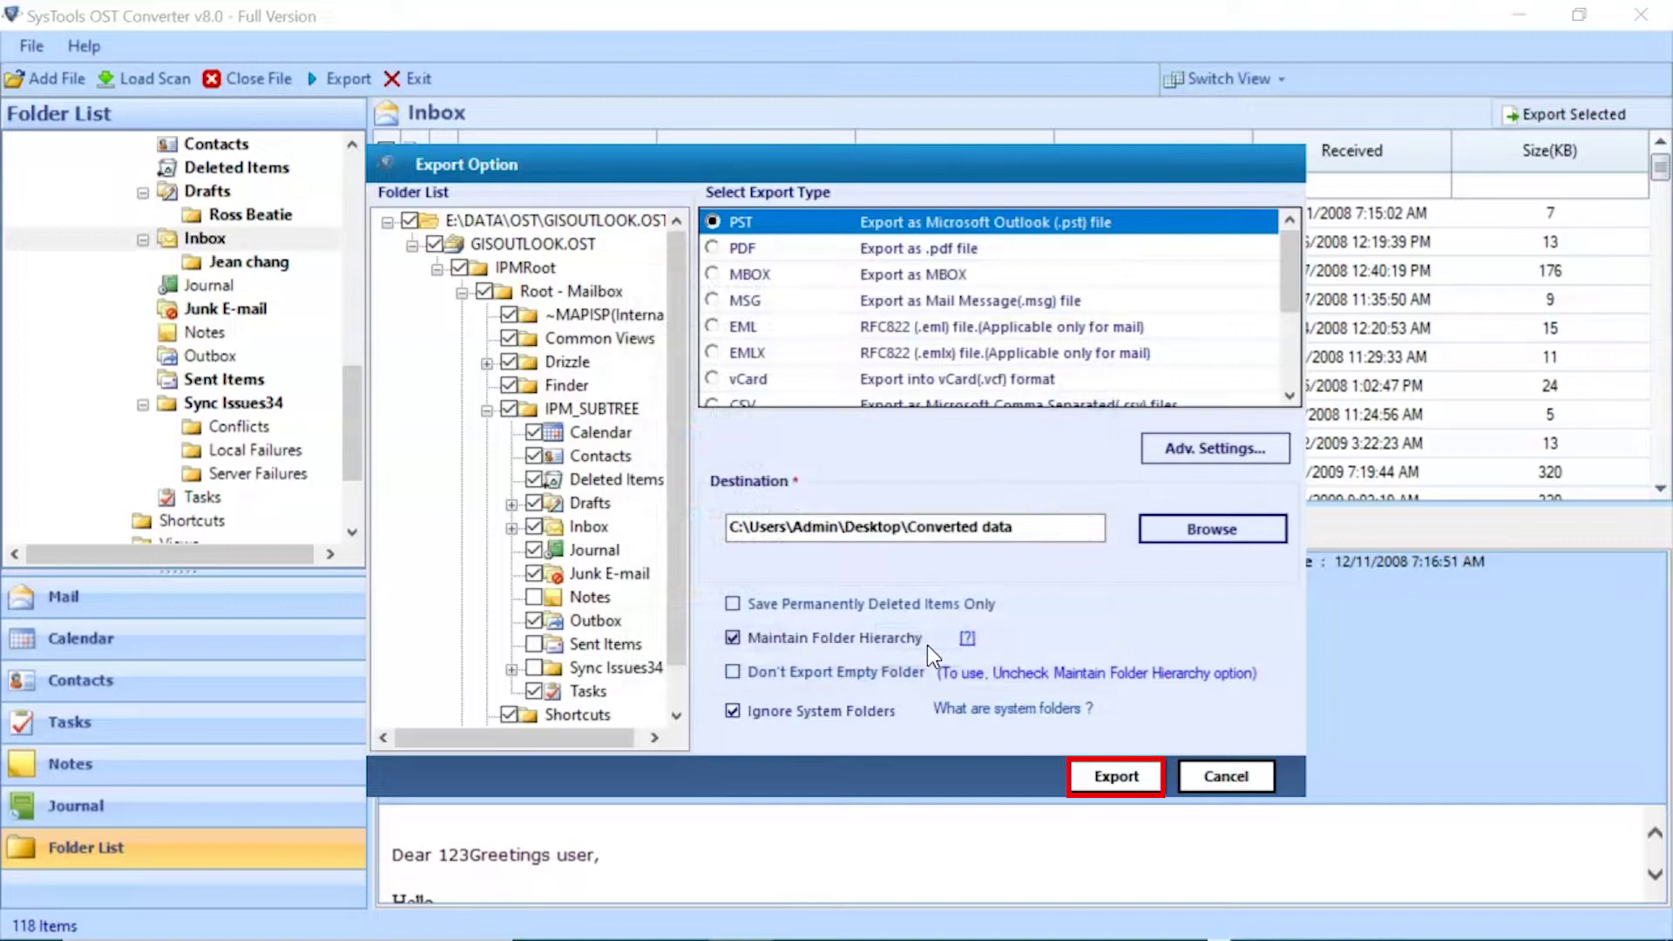
# - Export the mailbox to PST (1401 items) and save the report as Exported data.csv
pyautogui.click(1117, 775)
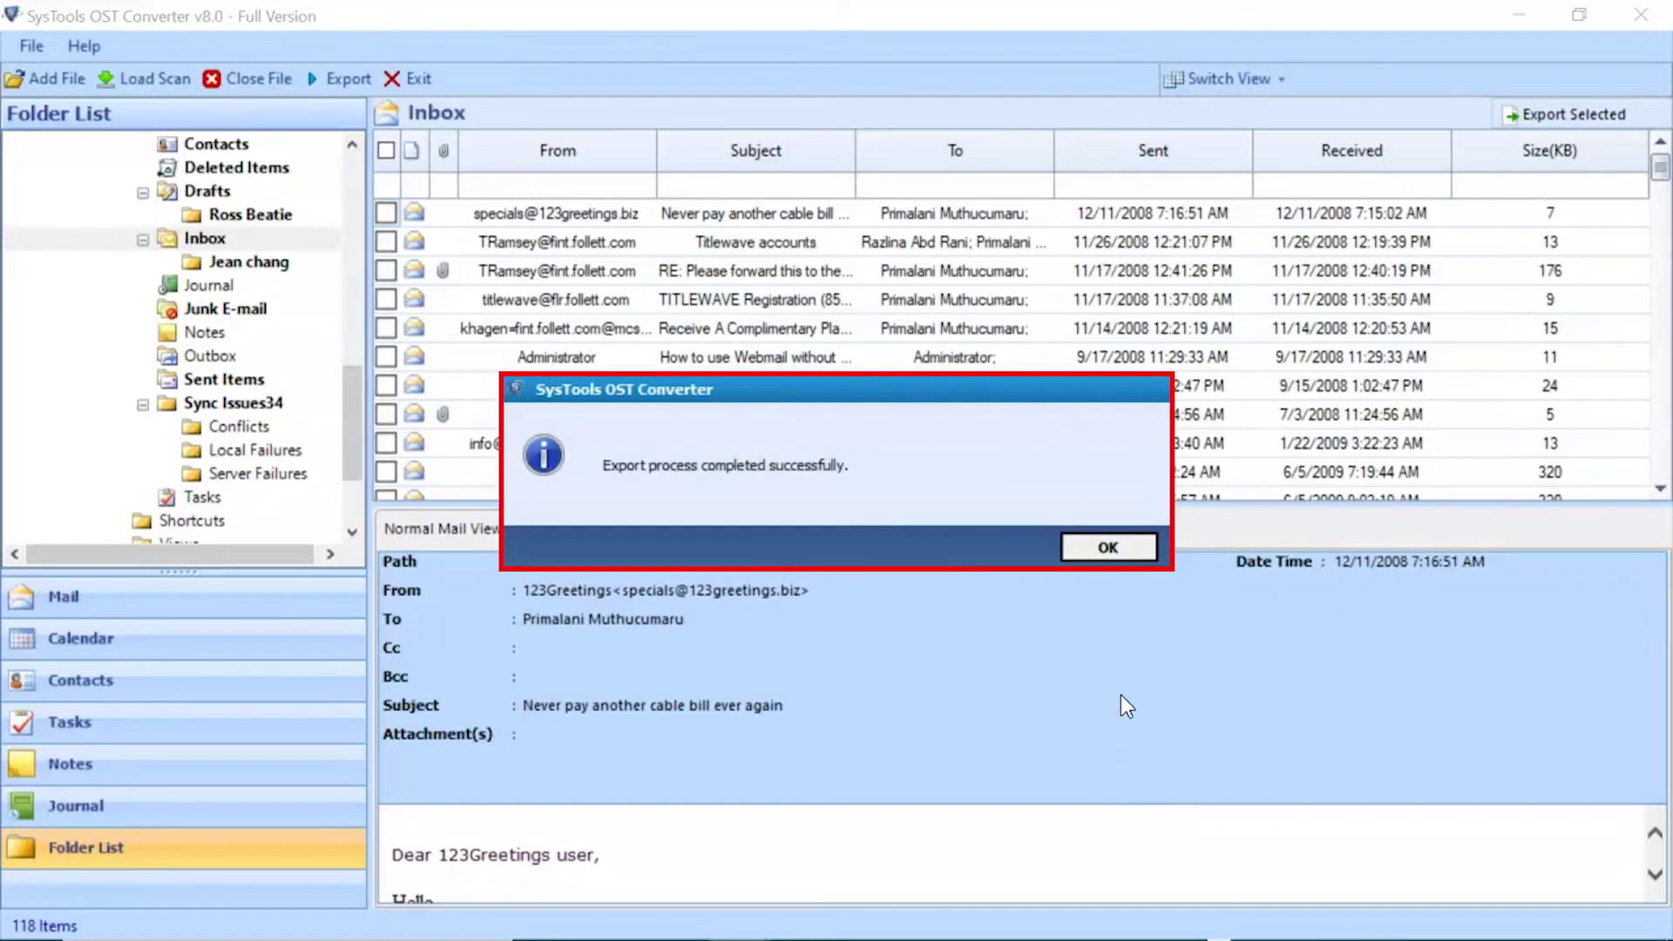
pyautogui.click(1108, 547)
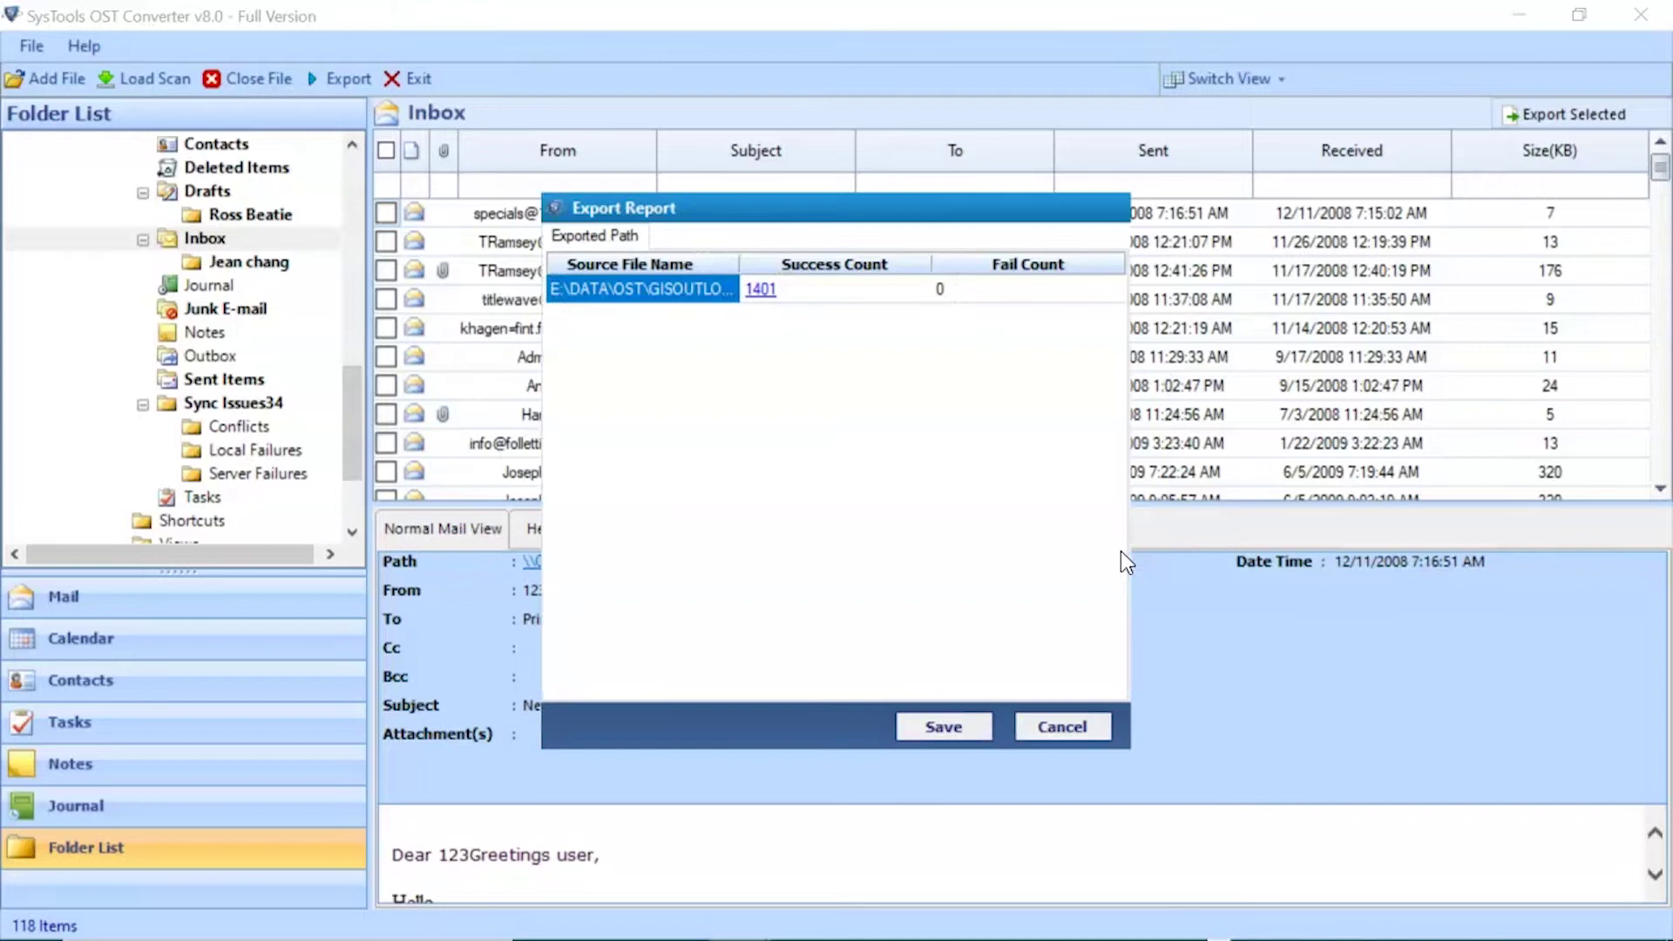
pyautogui.click(944, 728)
pyautogui.write('Ex')
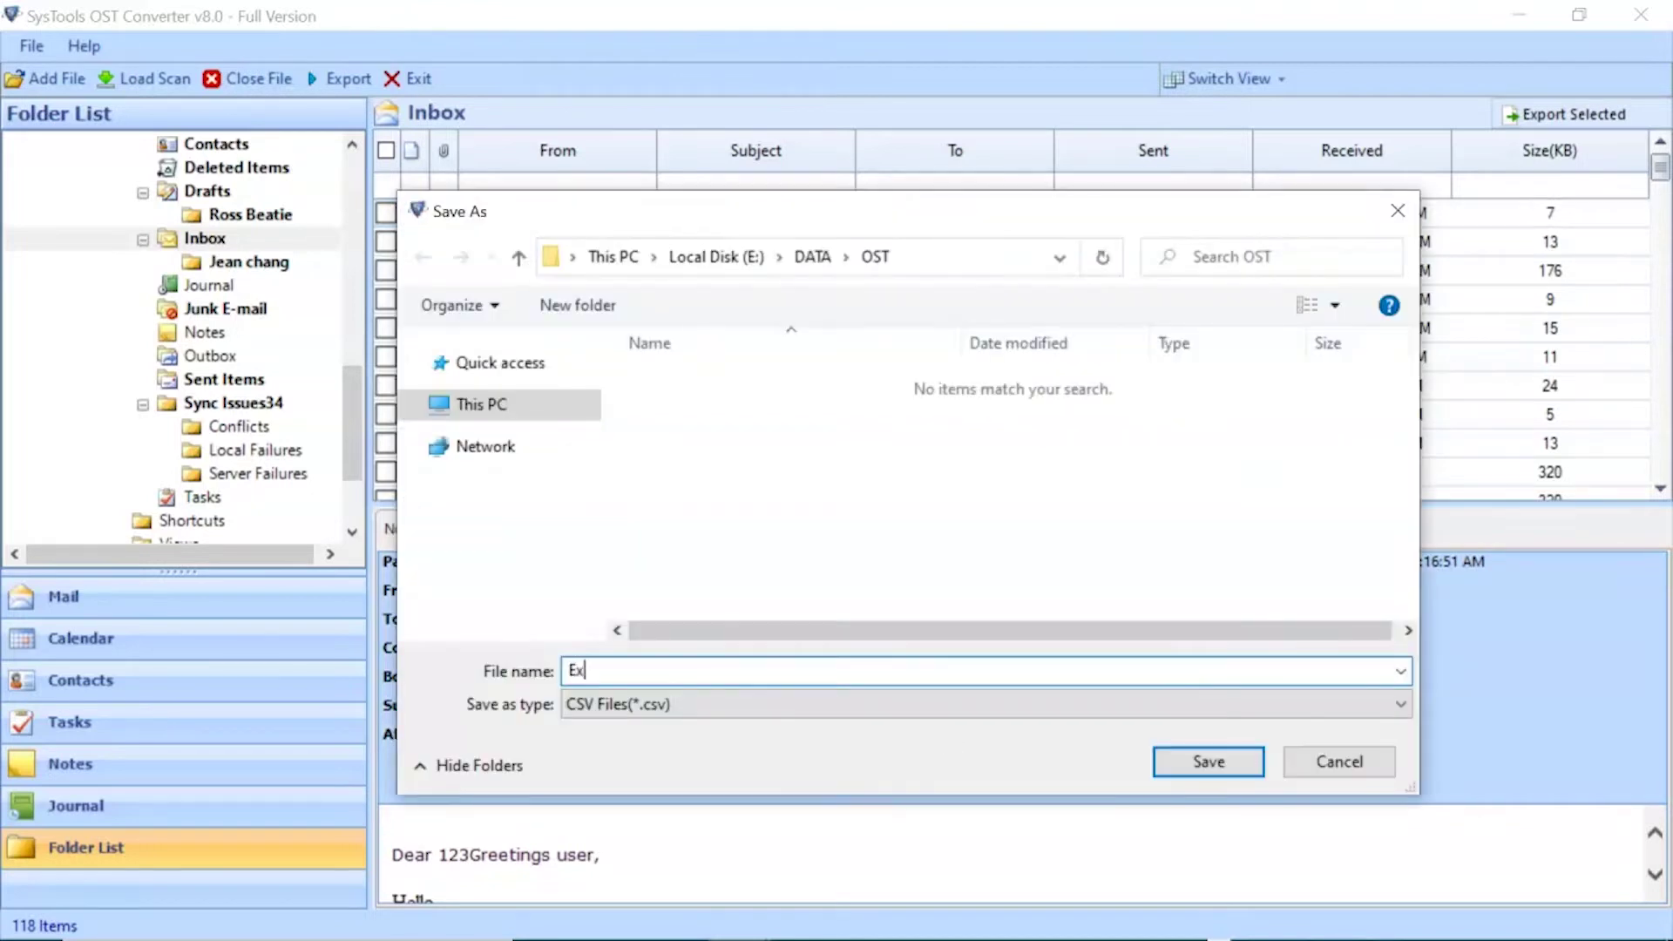
pyautogui.write('ported data')
pyautogui.click(1216, 761)
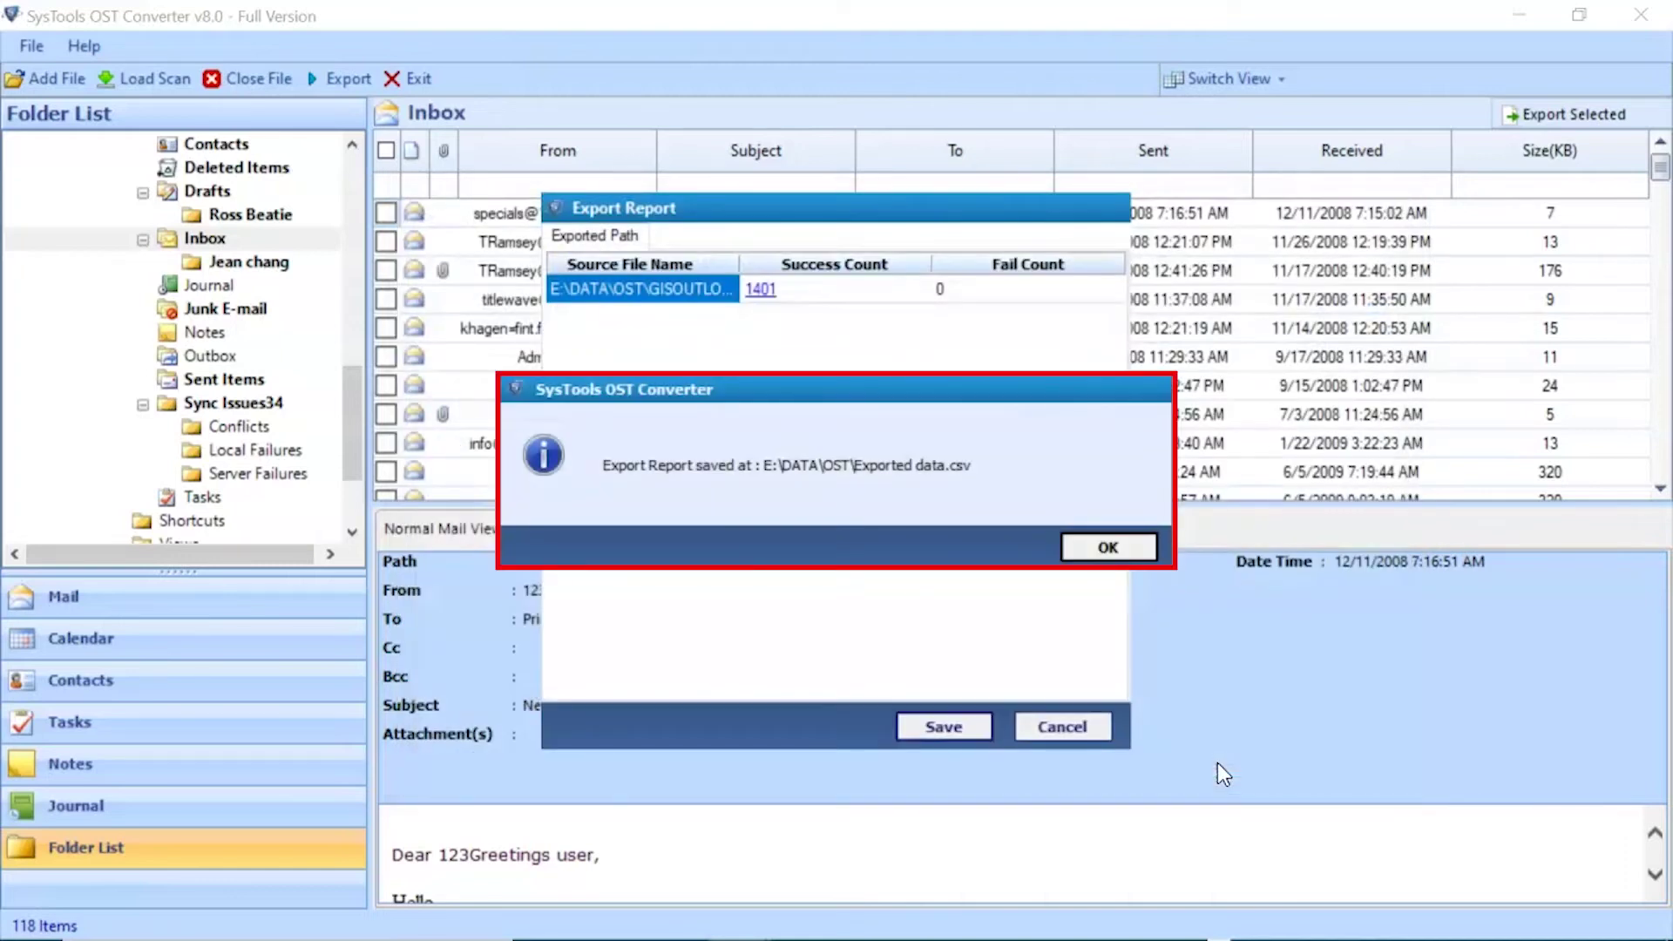
pyautogui.click(1108, 547)
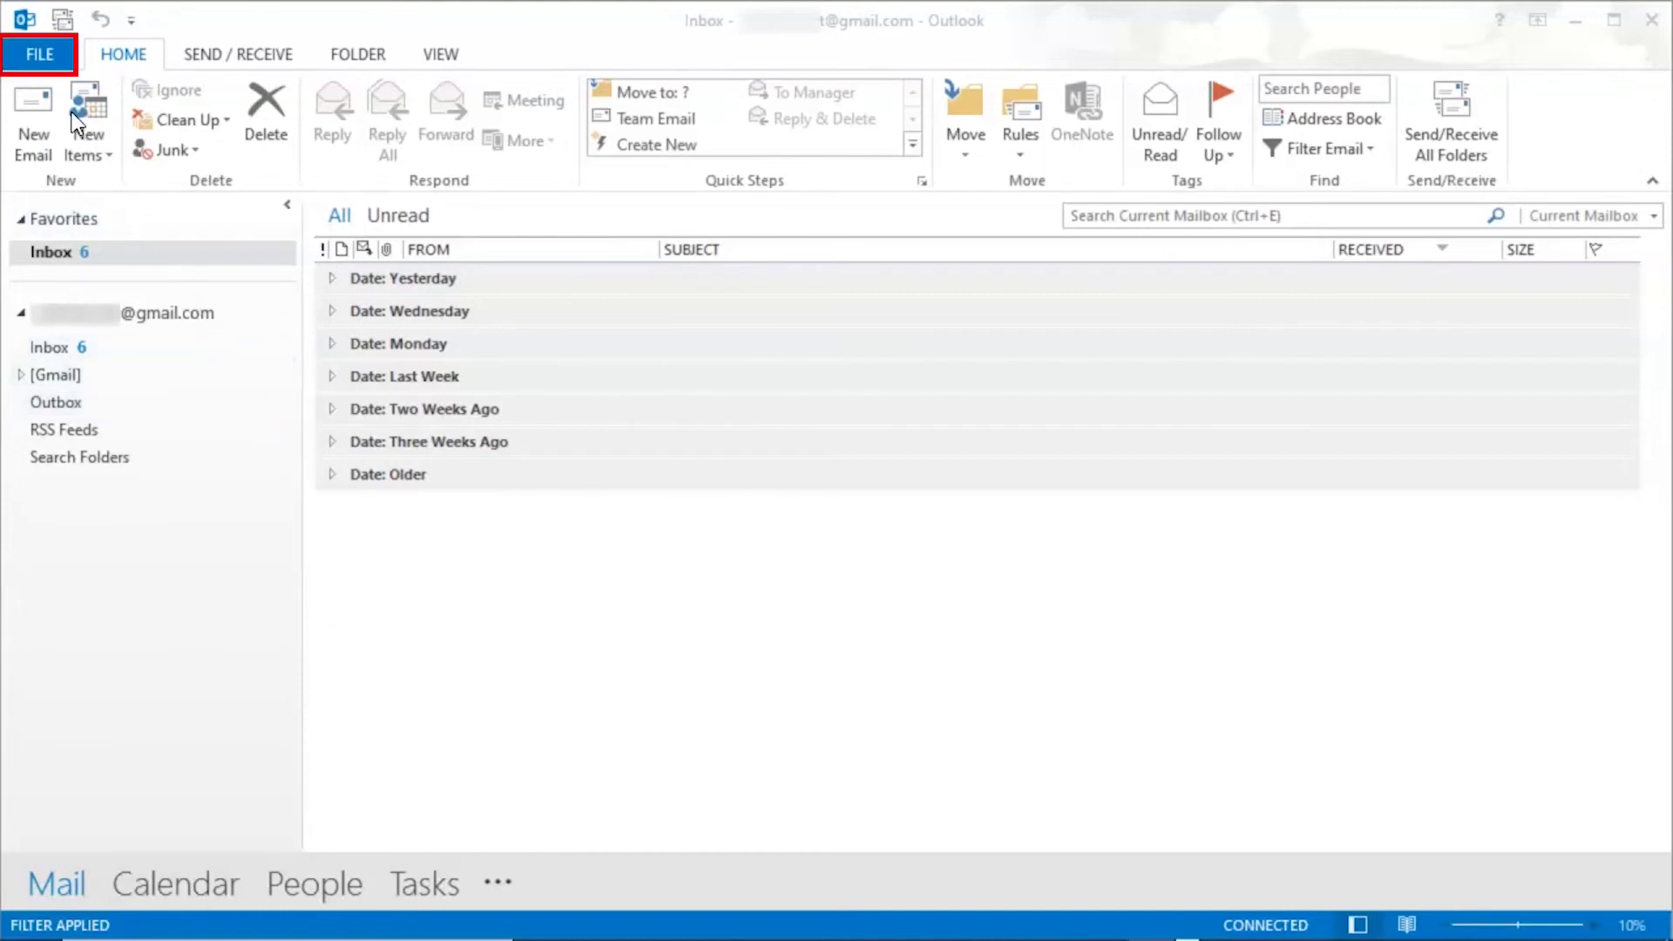
# - Open GISOUTLOOK.pst from the Converted data folder as an Outlook data file
pyautogui.click(40, 57)
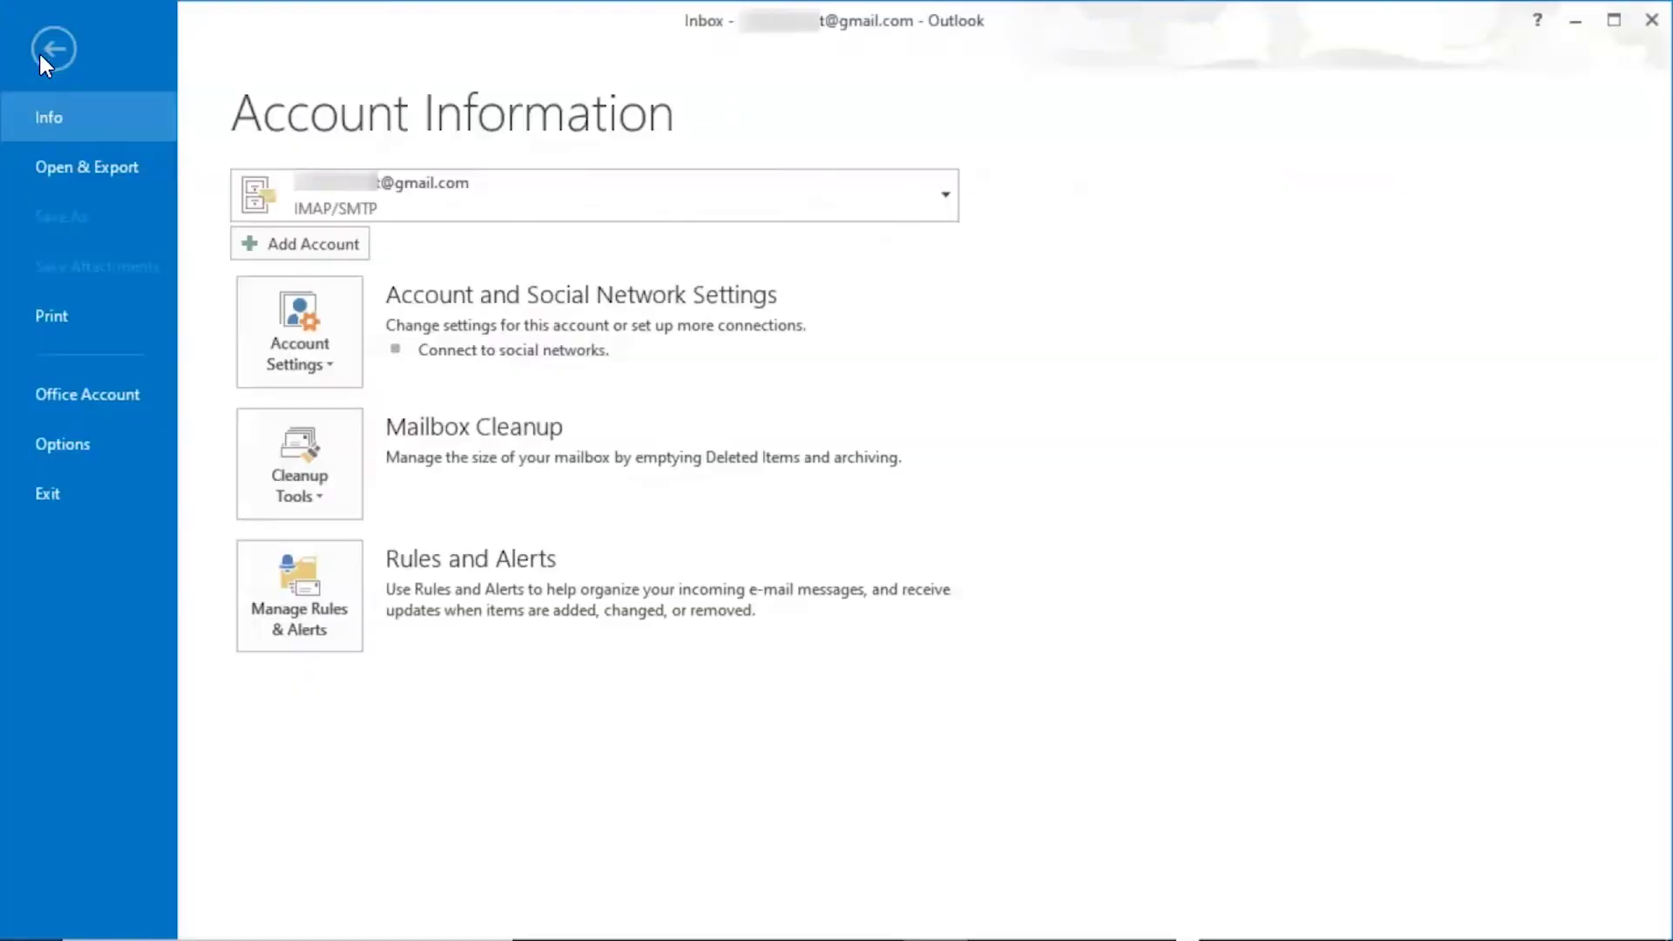
pyautogui.click(96, 184)
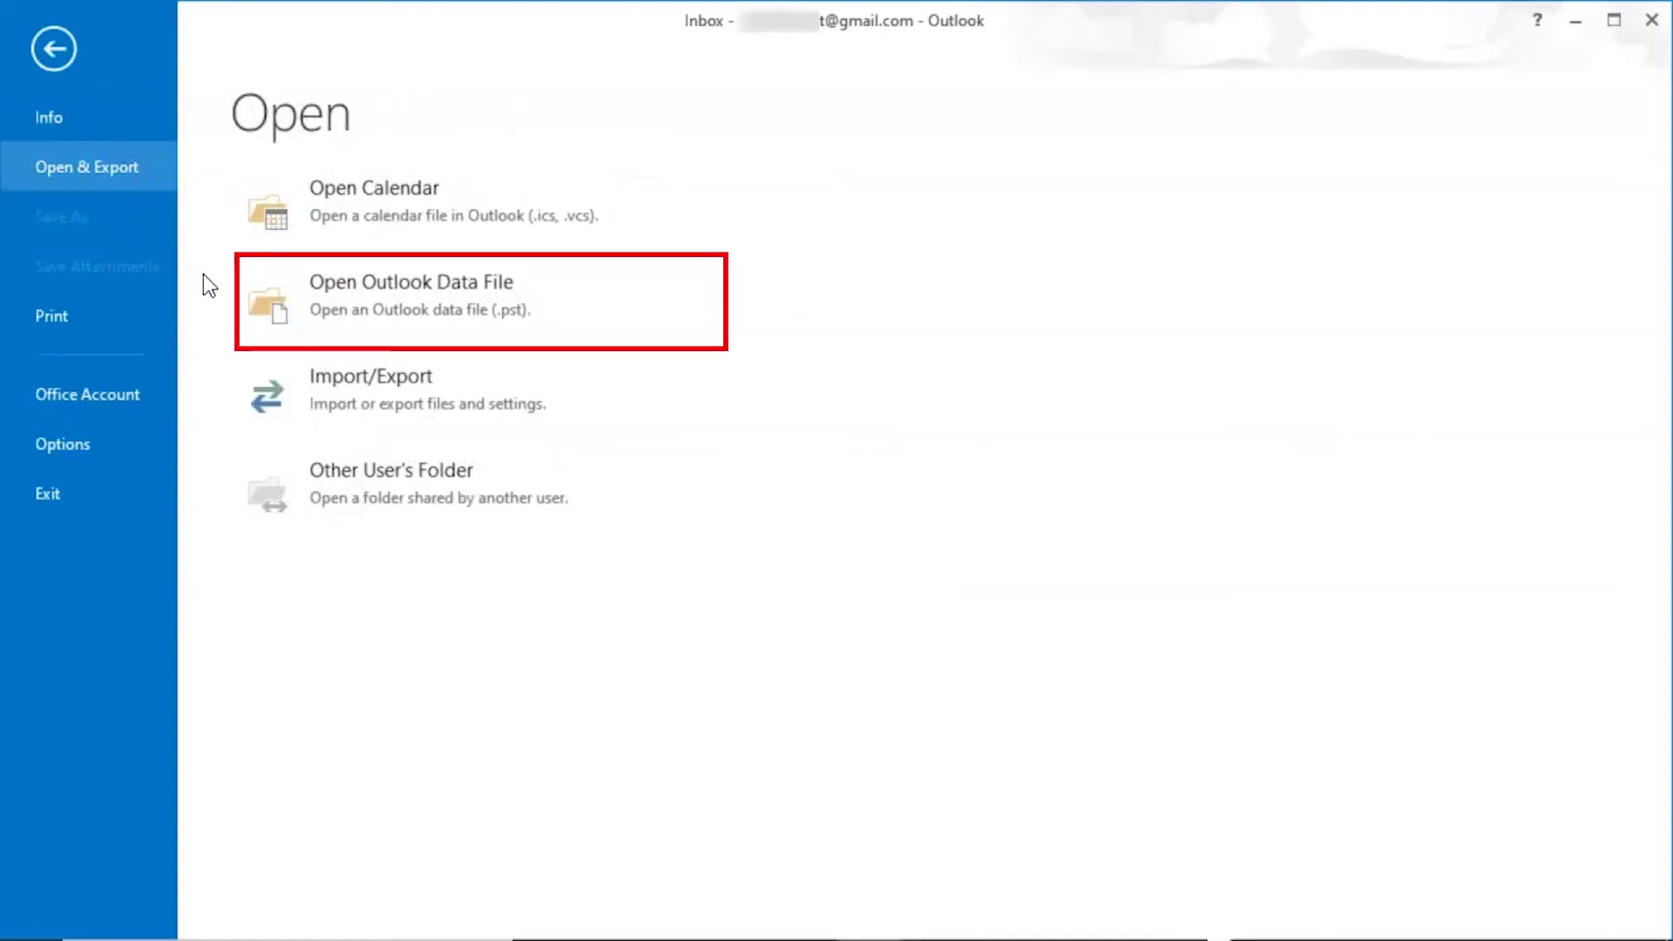
pyautogui.click(346, 297)
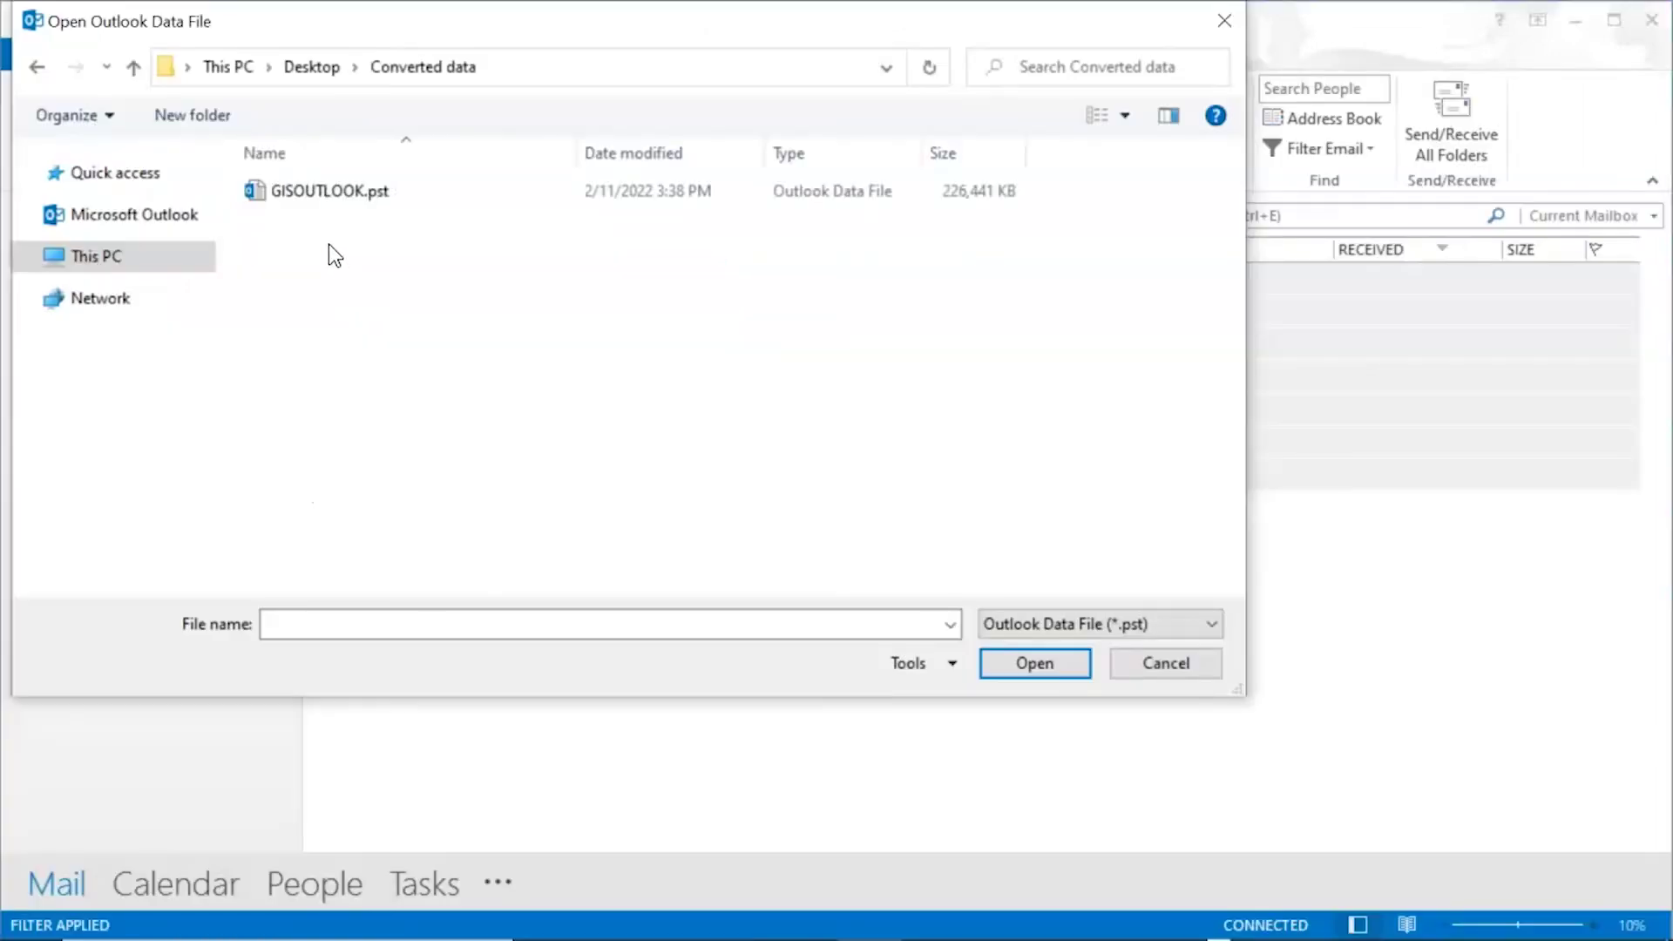
pyautogui.click(312, 191)
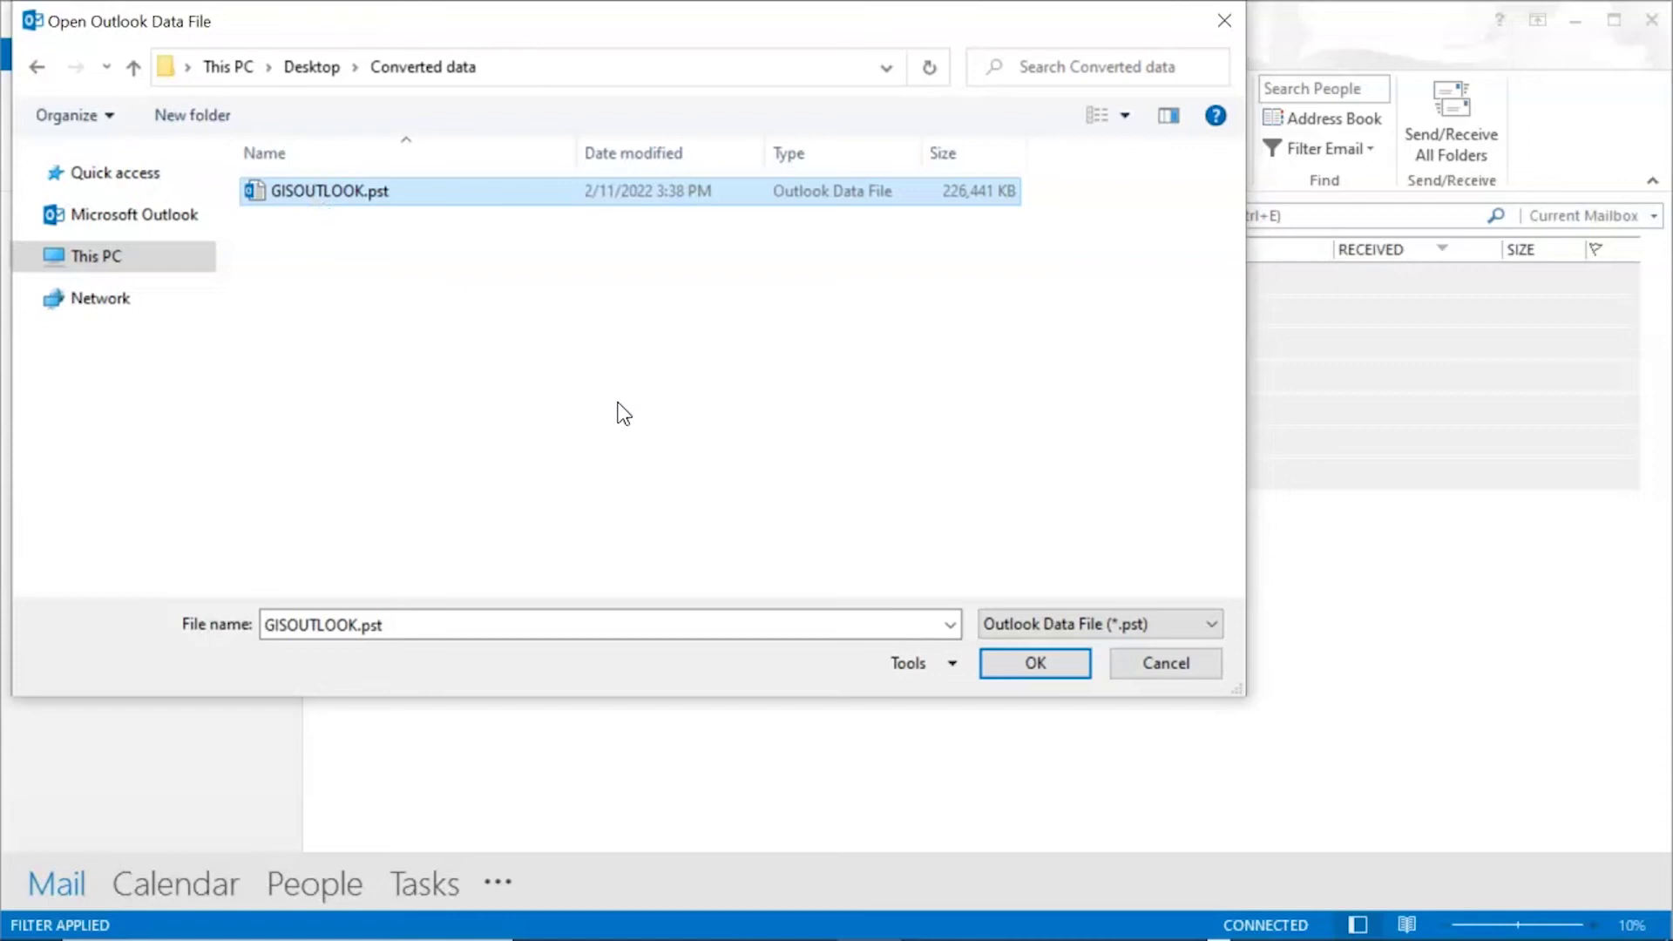
pyautogui.click(1034, 674)
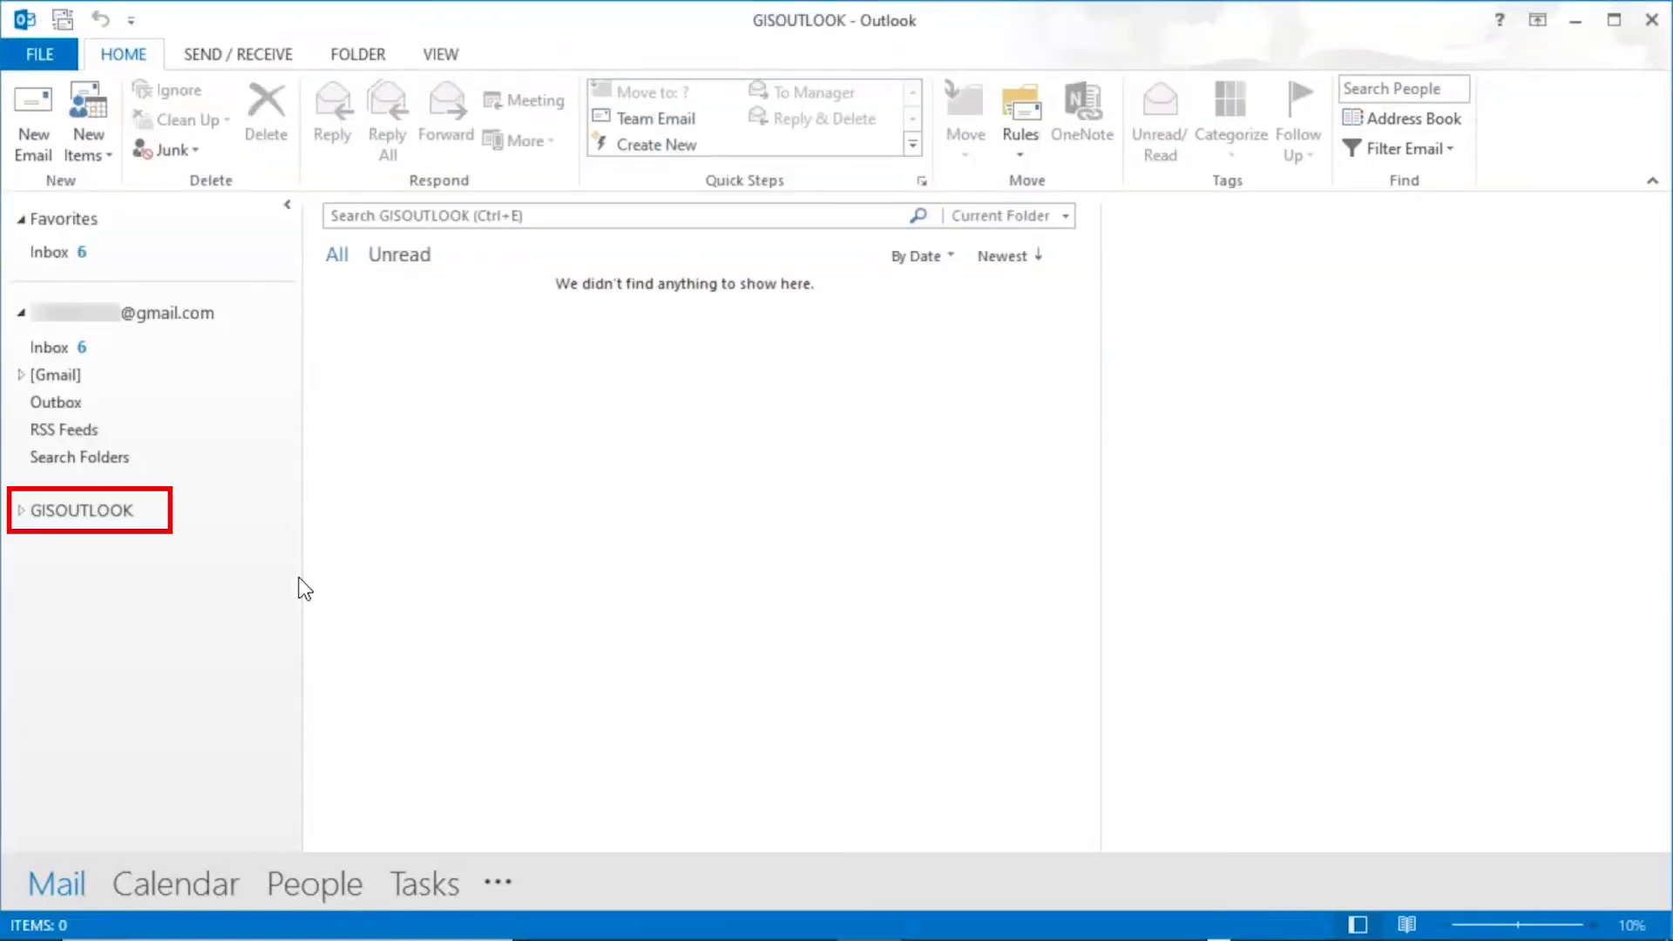
# - Expand GISOUTLOOK and its Inbox, then view the eight 2008 emails in the Inbox subfolder
pyautogui.click(21, 510)
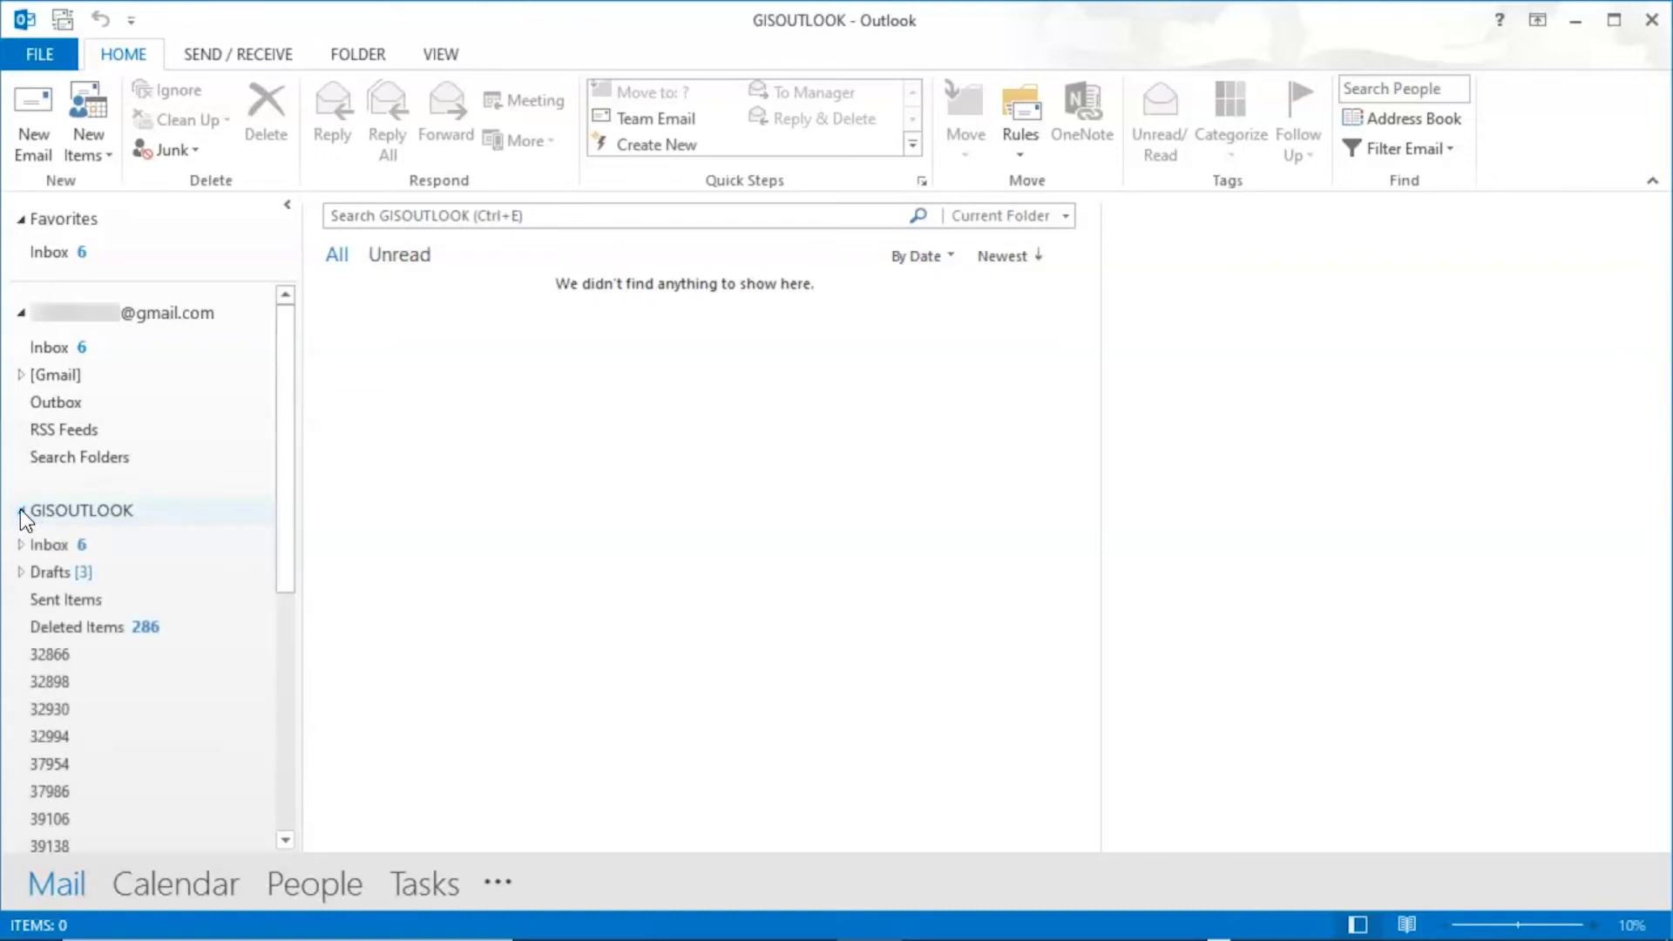
pyautogui.click(20, 544)
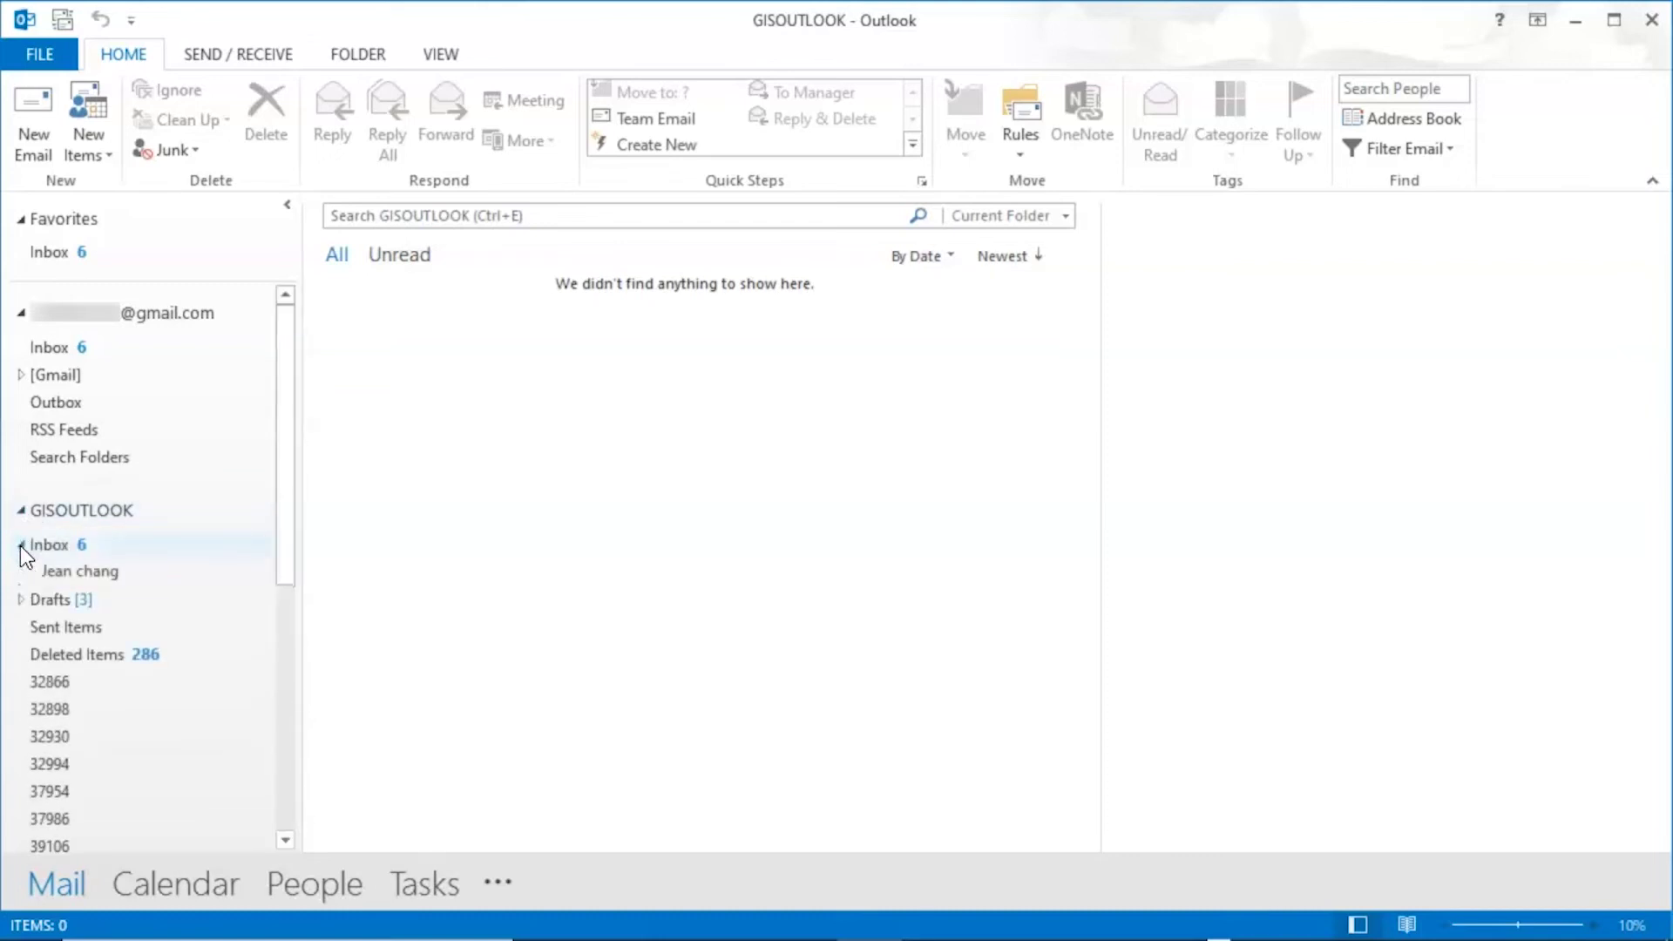
pyautogui.click(76, 573)
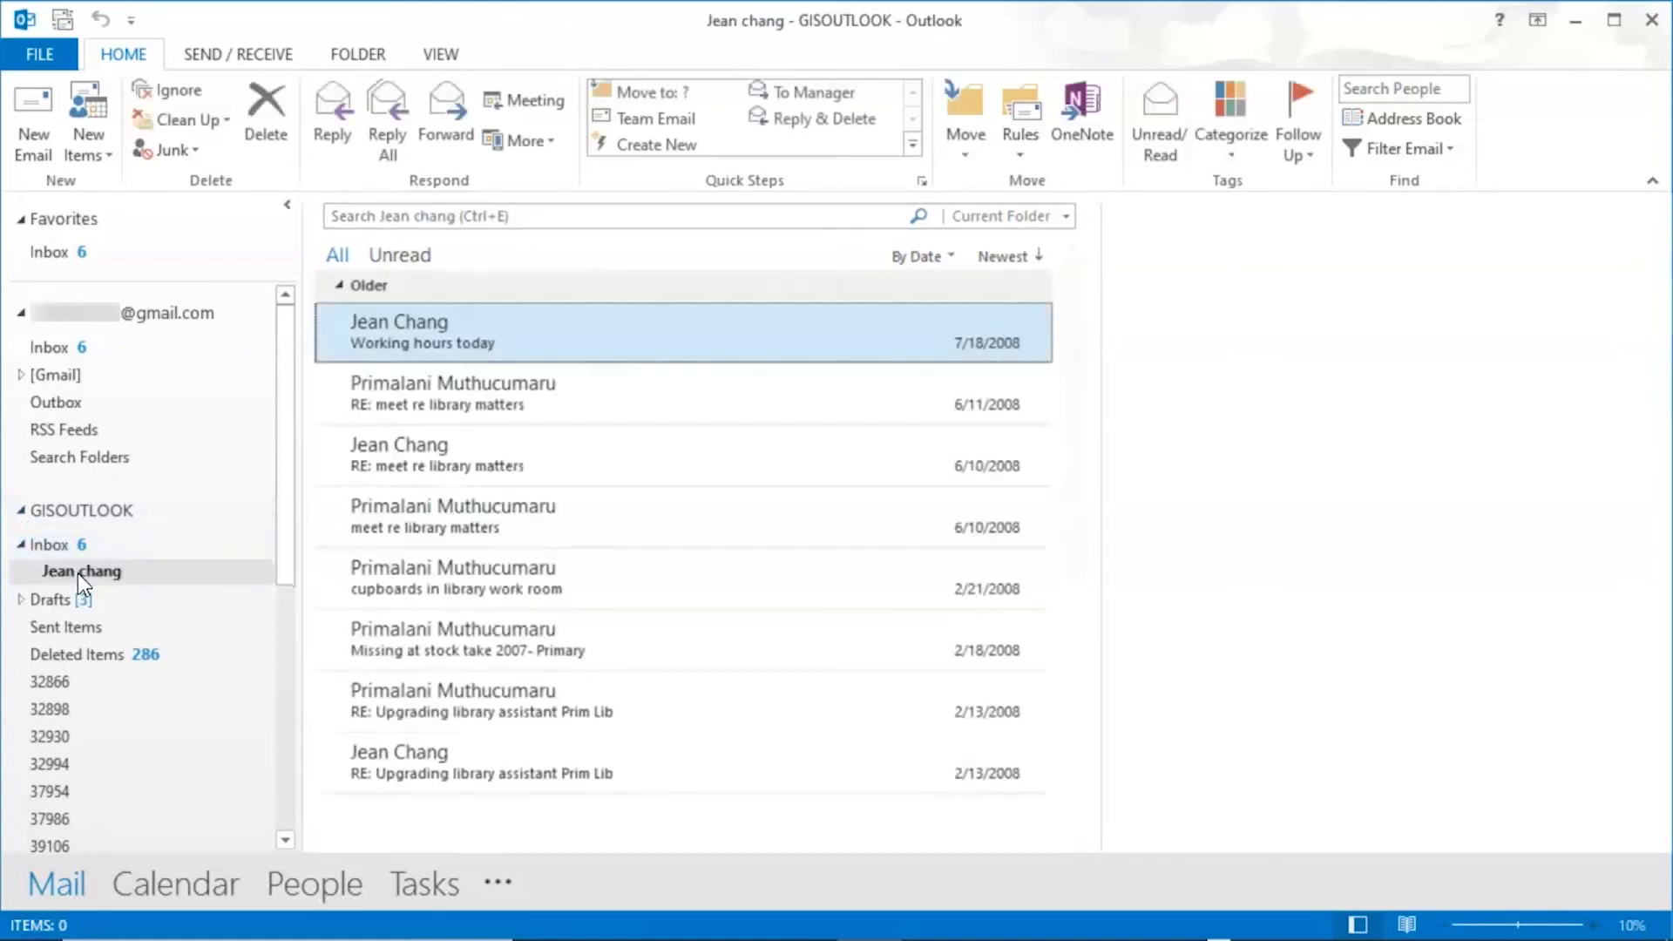